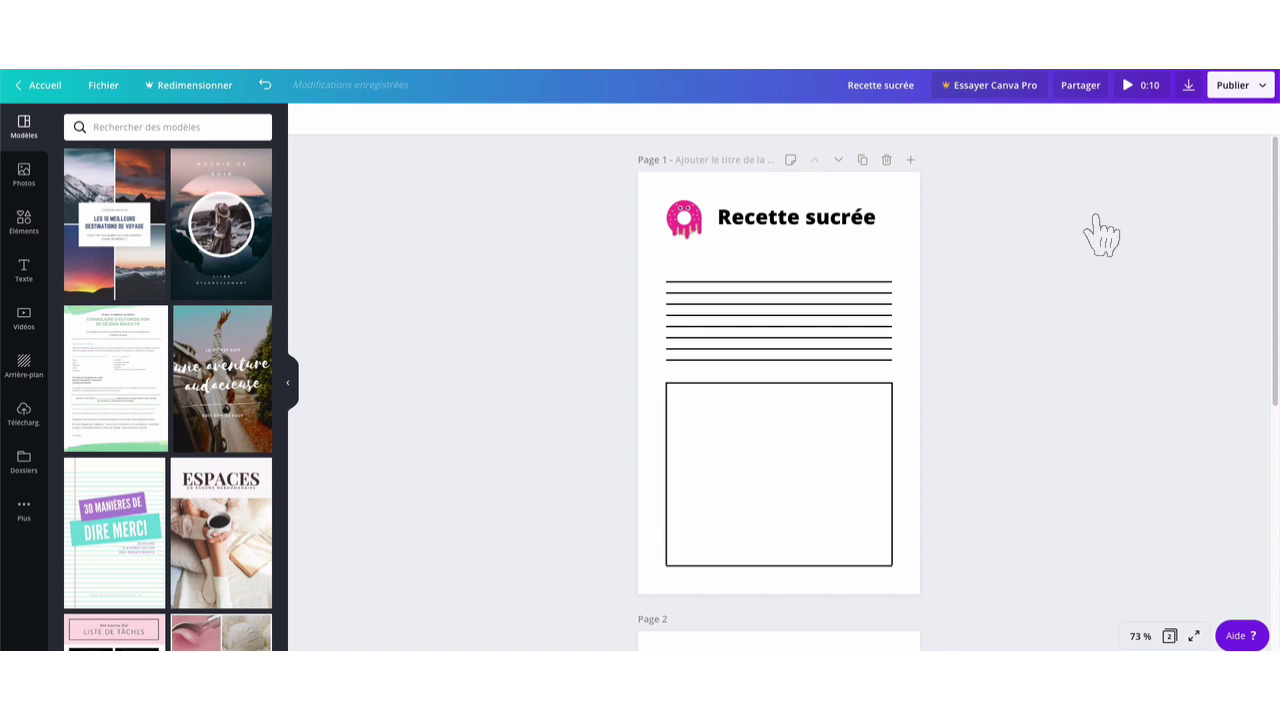
# Duplicate the "Recette sucrée" page on page 1 and move the copy below the lined page
pyautogui.scroll(-5, 1101, 234)
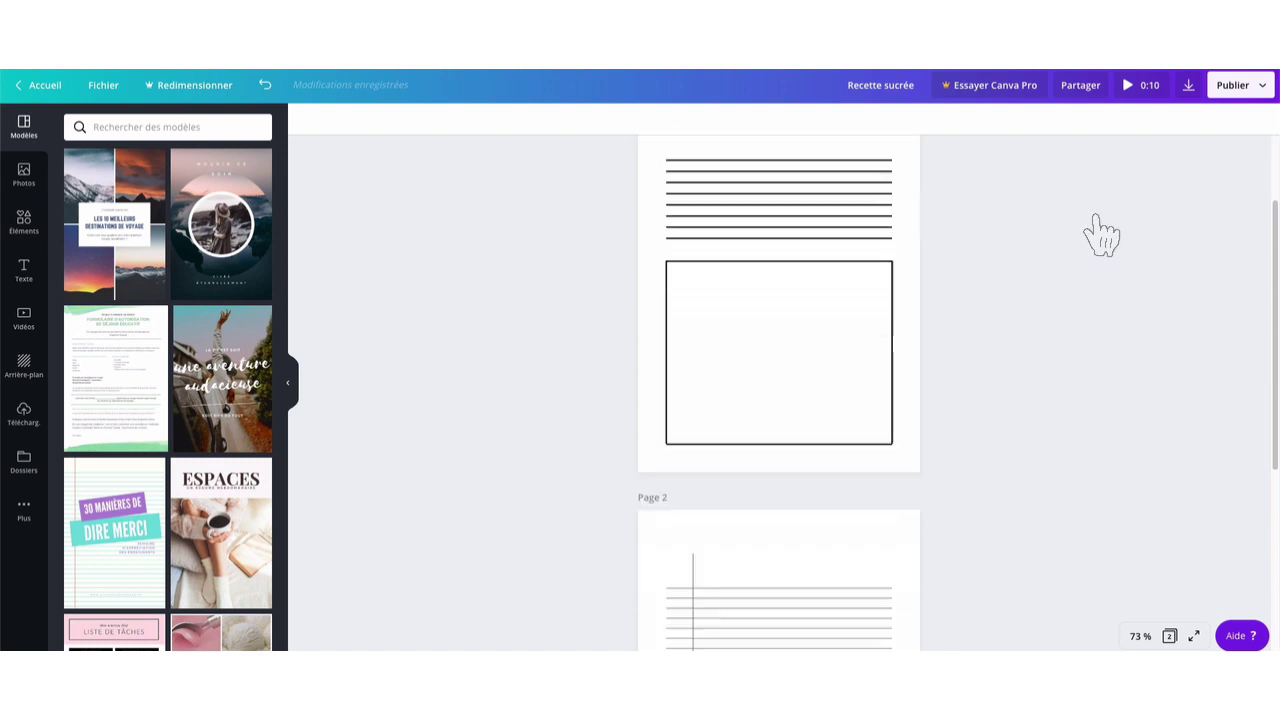
pyautogui.scroll(-2, 1101, 234)
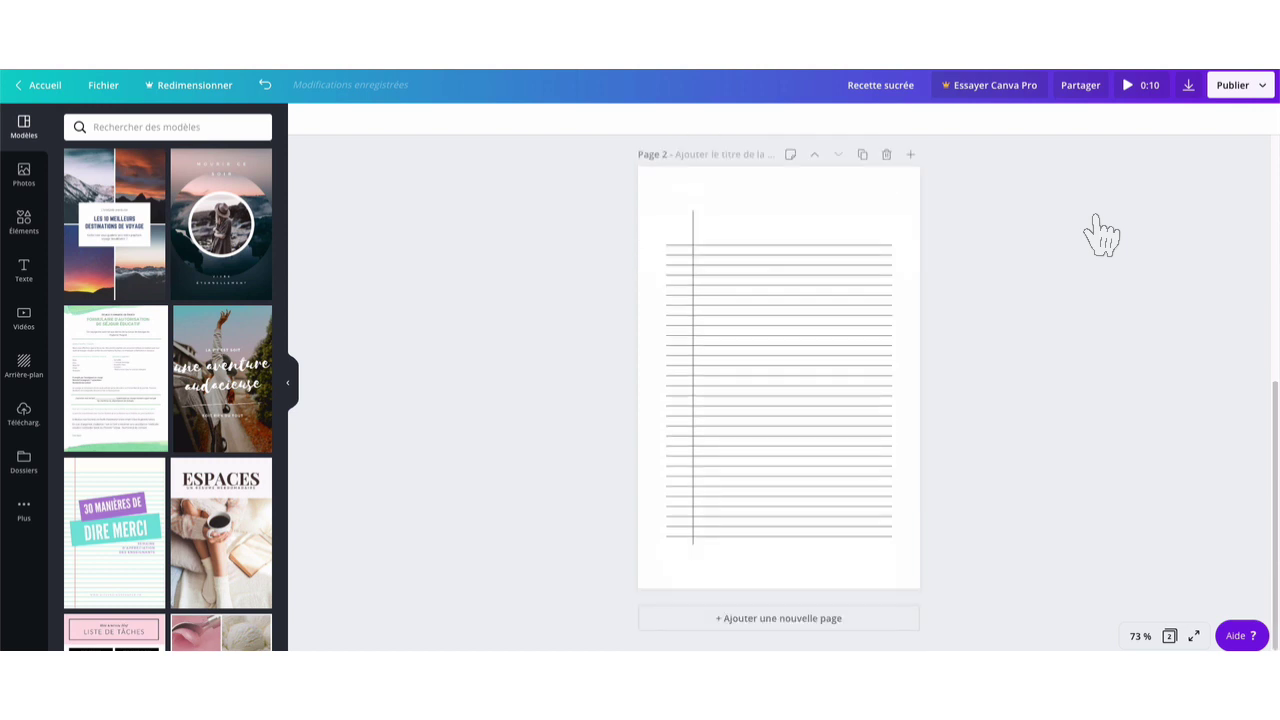
pyautogui.scroll(7, 1100, 229)
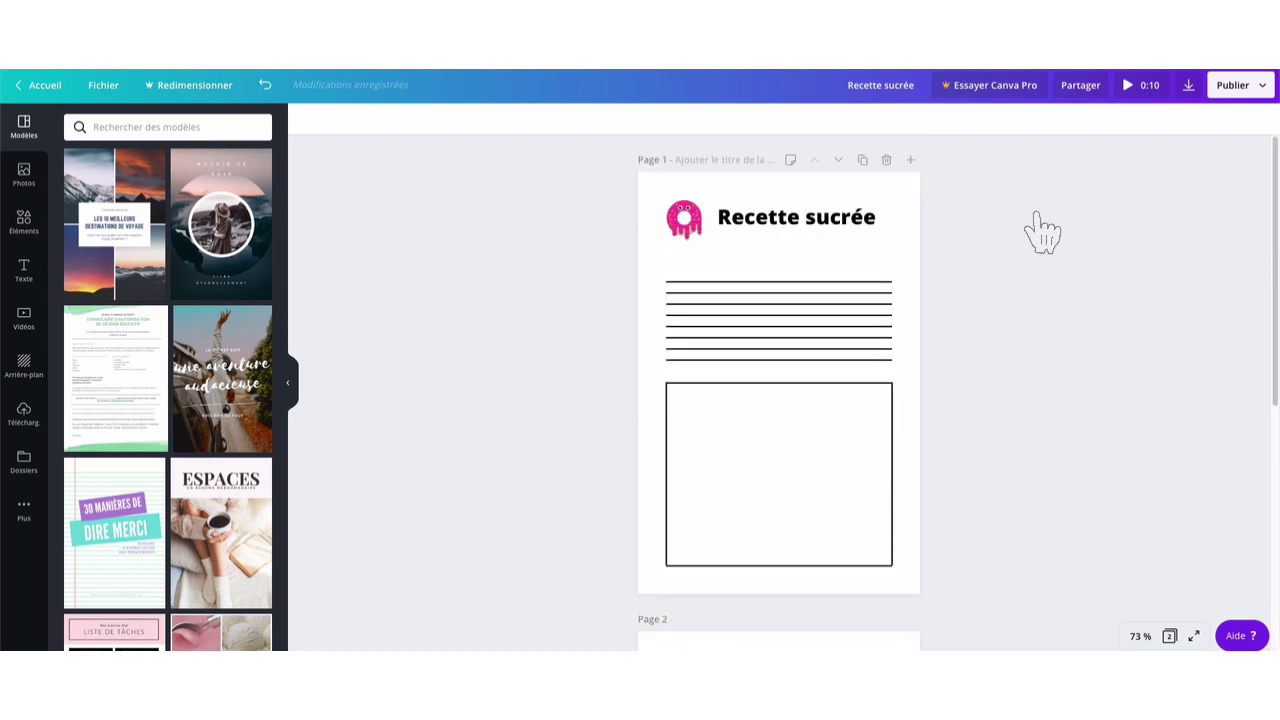
pyautogui.scroll(-6, 1090, 270)
pyautogui.scroll(6, 1100, 265)
pyautogui.click(893, 182)
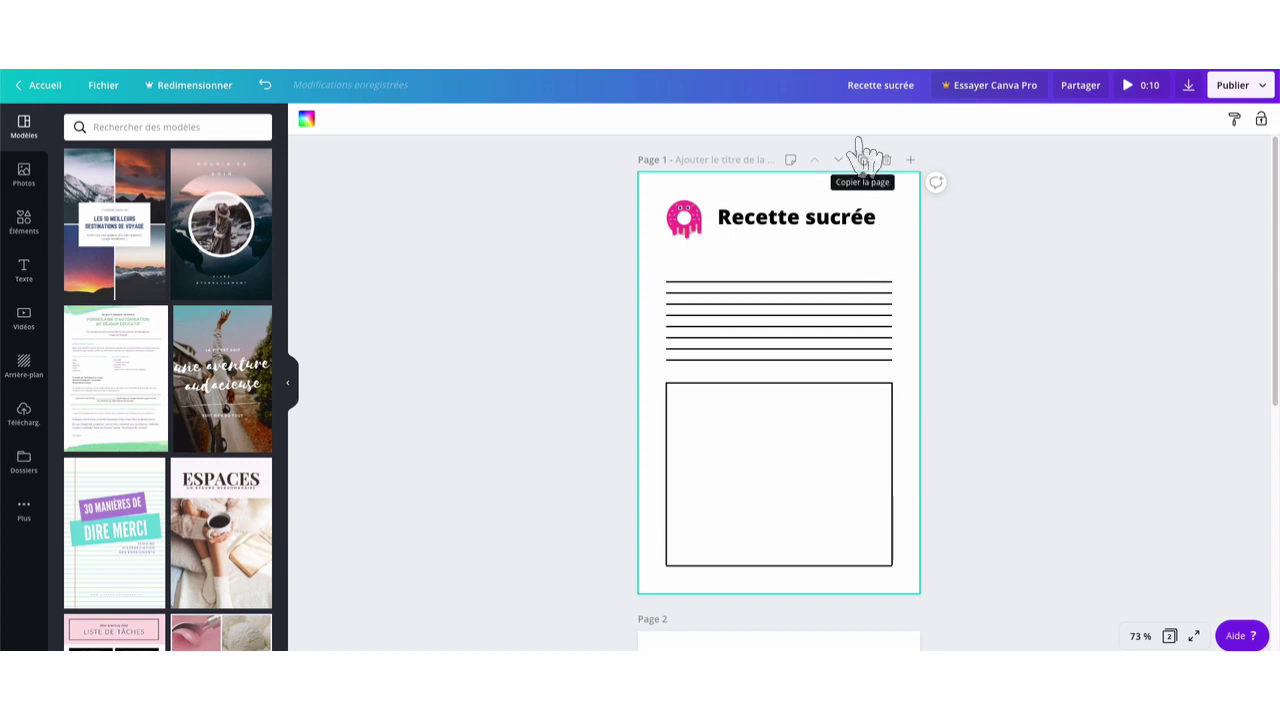
pyautogui.click(862, 160)
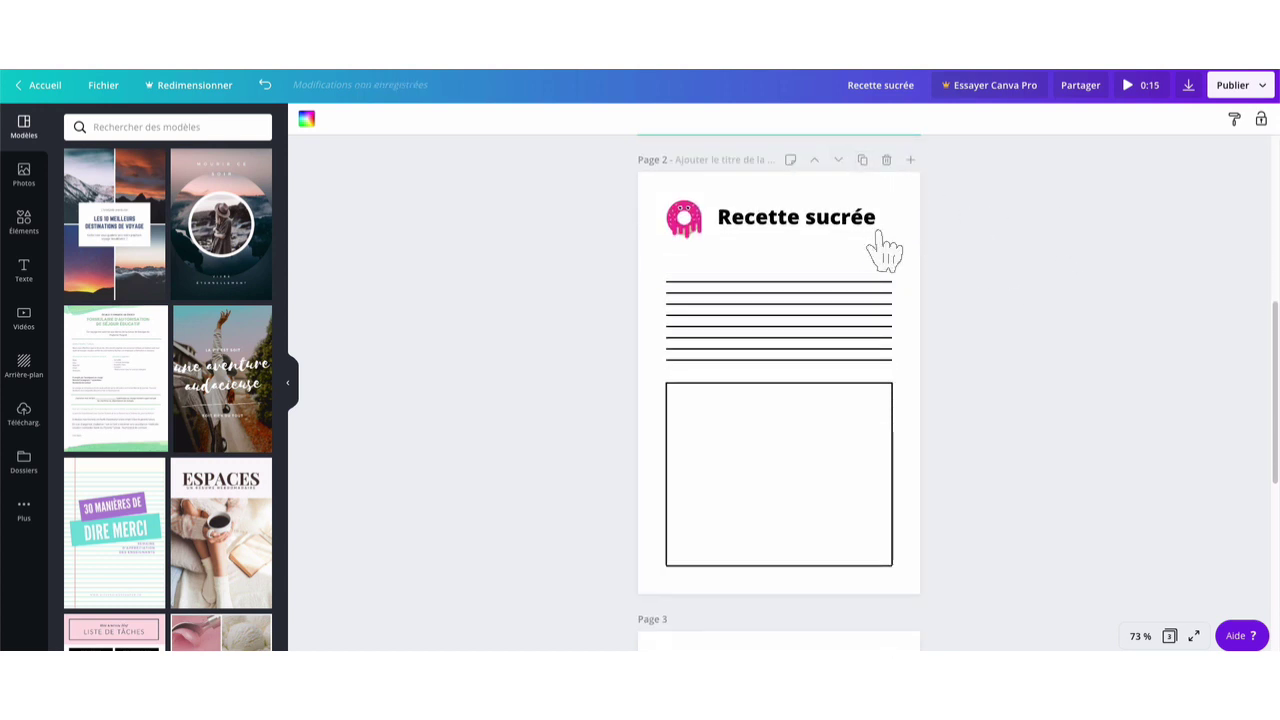
pyautogui.click(838, 158)
# Duplicate the lined page on page 2 and move the copy to the end, after the second recipe page
pyautogui.scroll(3, 931, 263)
pyautogui.scroll(5, 929, 263)
pyautogui.click(870, 290)
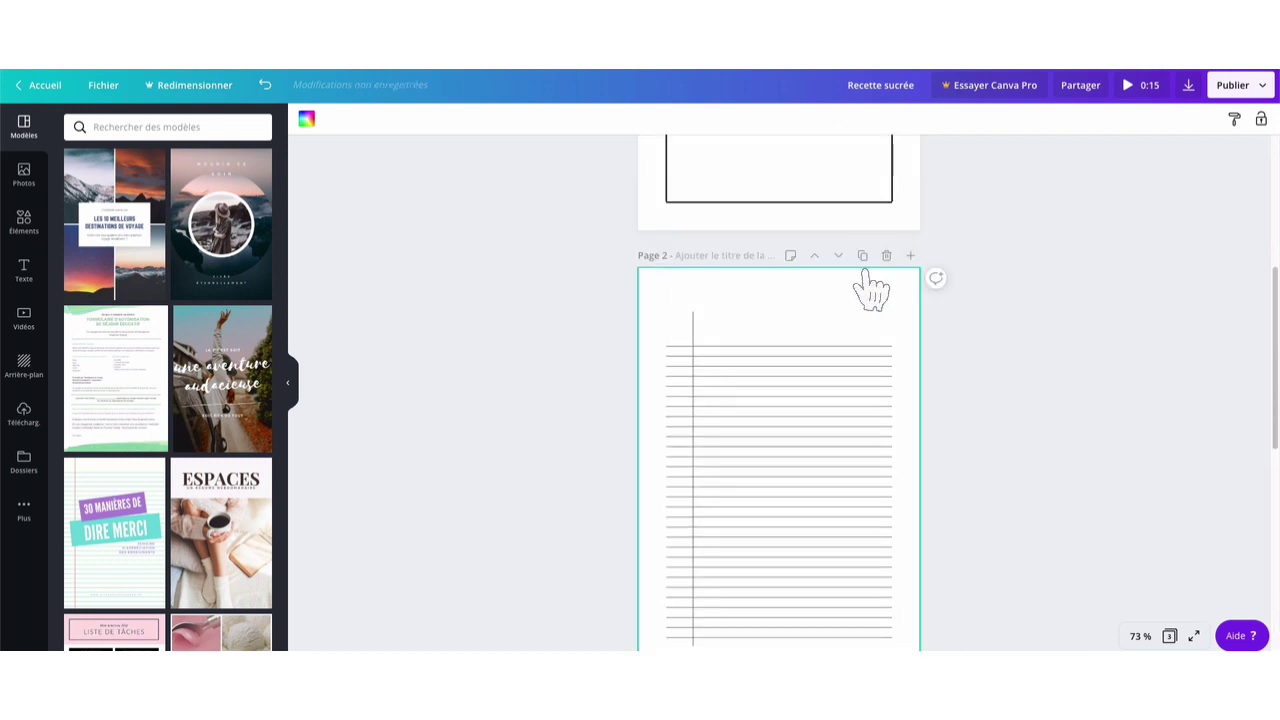
pyautogui.click(859, 254)
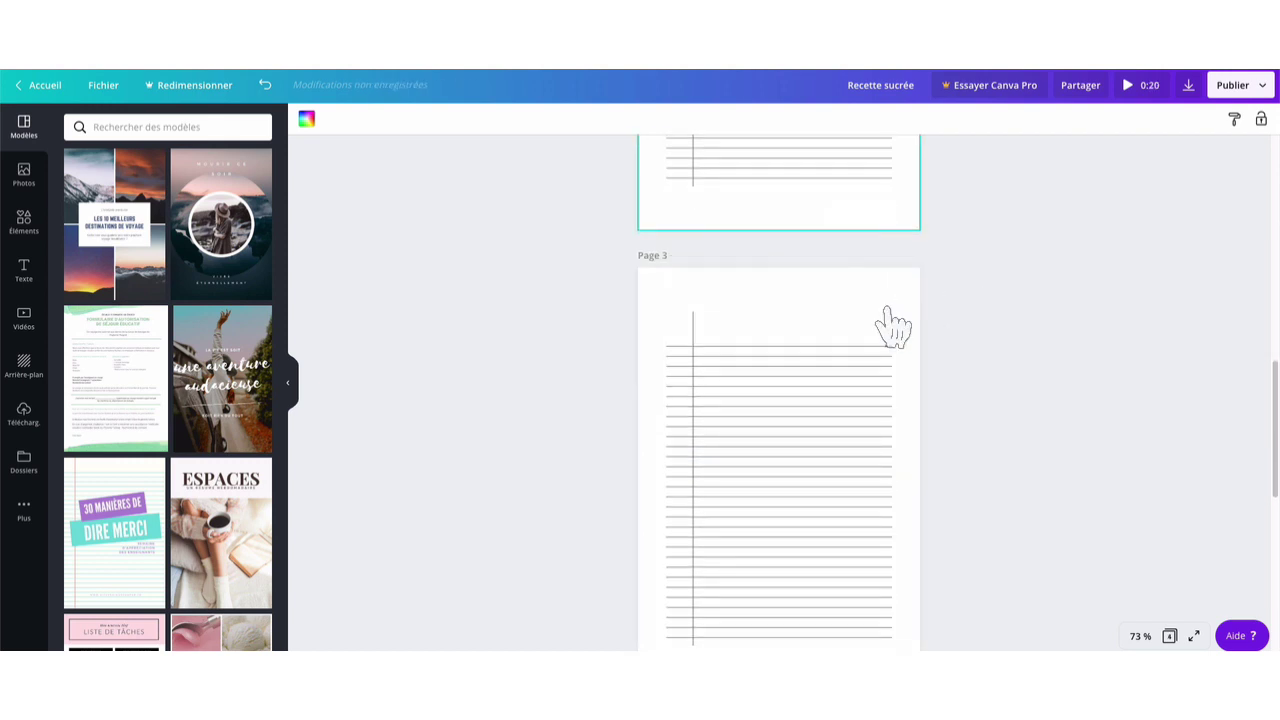
pyautogui.click(838, 255)
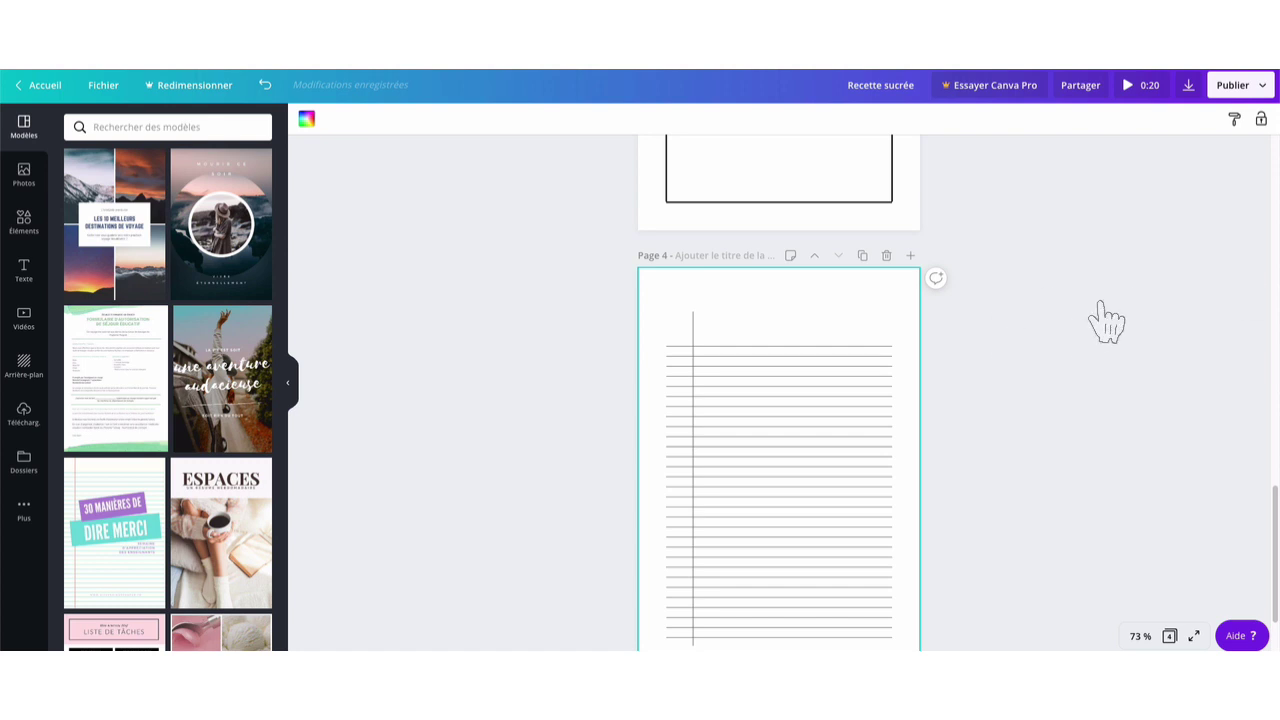
# Compare different canvas zoom levels, including 100 %, and settle on 10 % for an overview of all pages
pyautogui.scroll(6, 1107, 320)
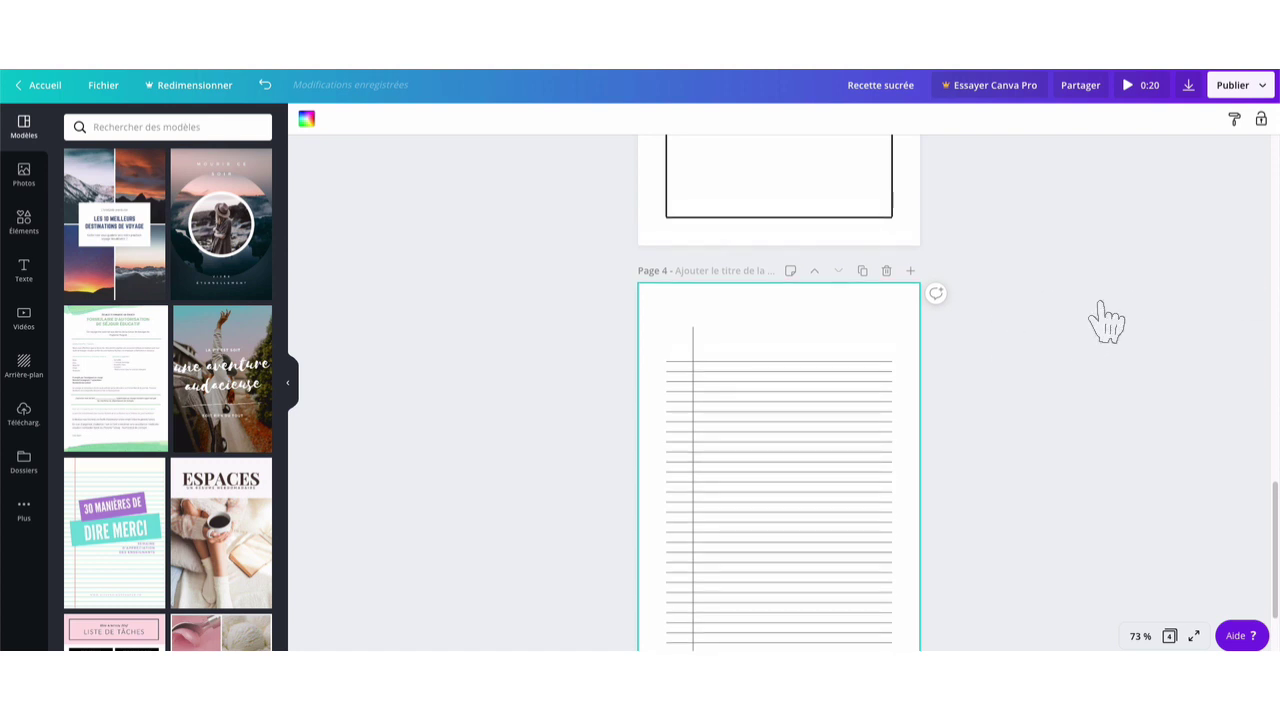
pyautogui.scroll(7, 1107, 320)
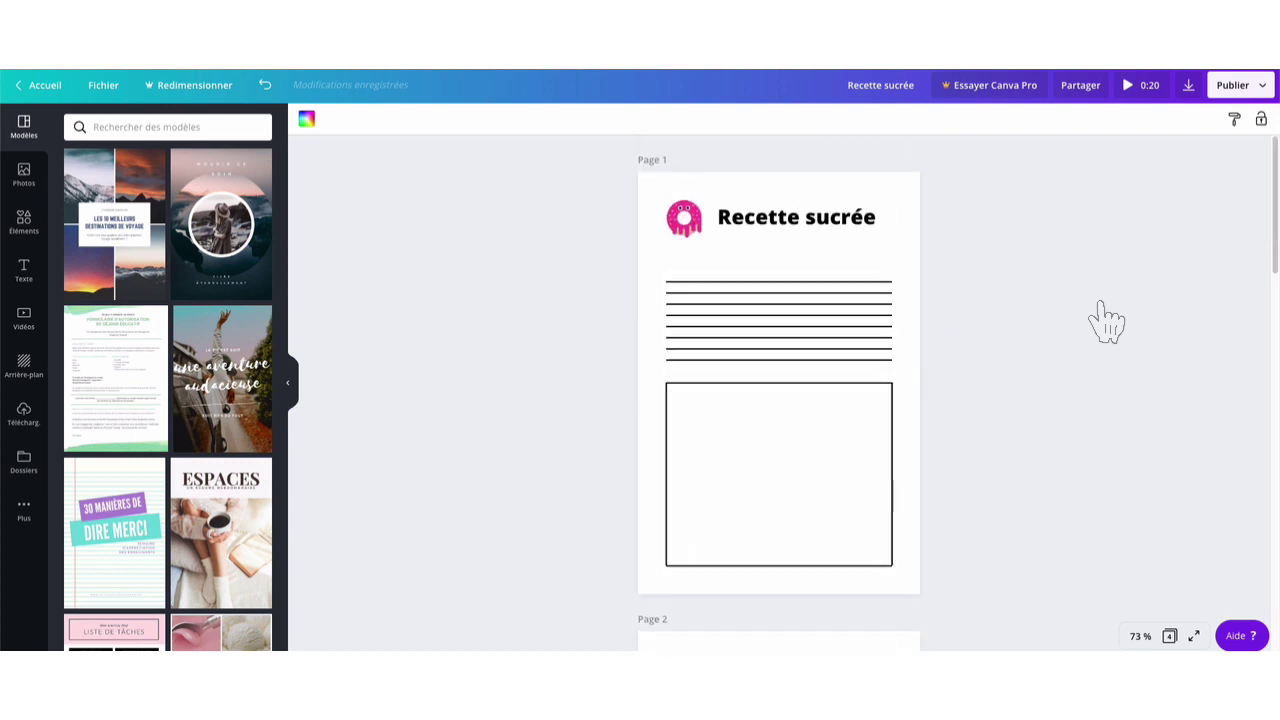
pyautogui.click(1138, 634)
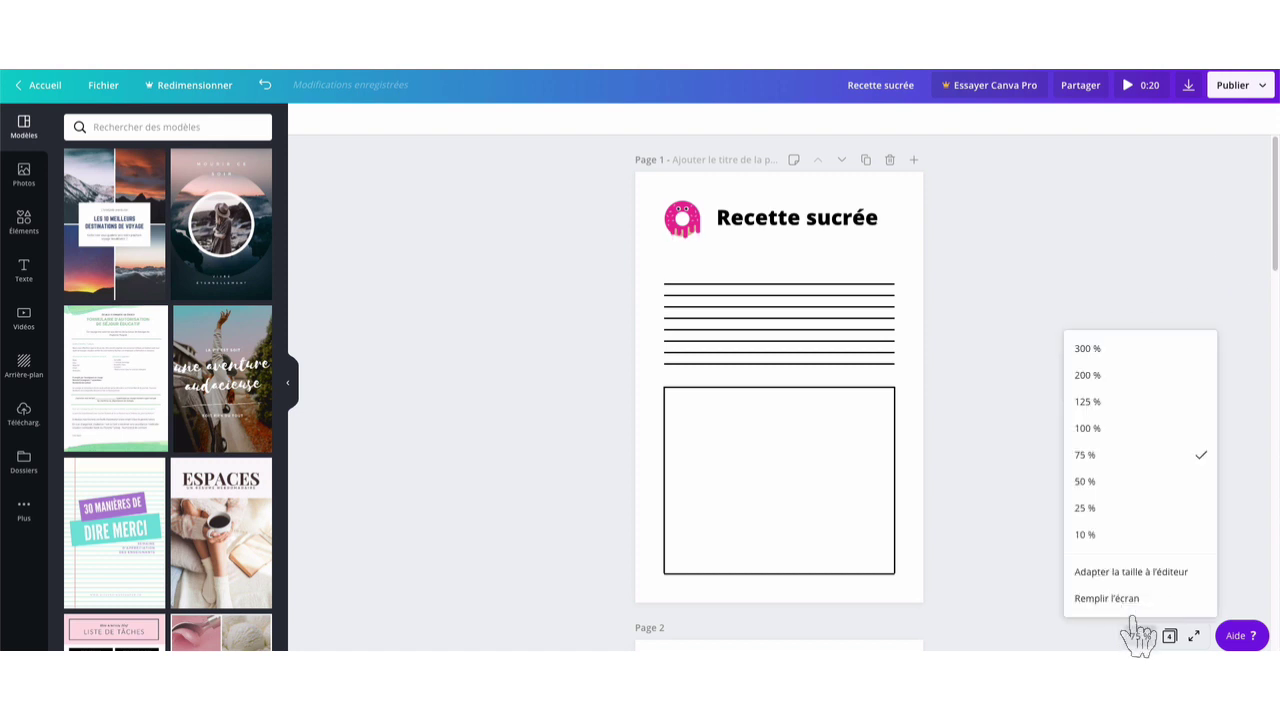
pyautogui.click(1095, 533)
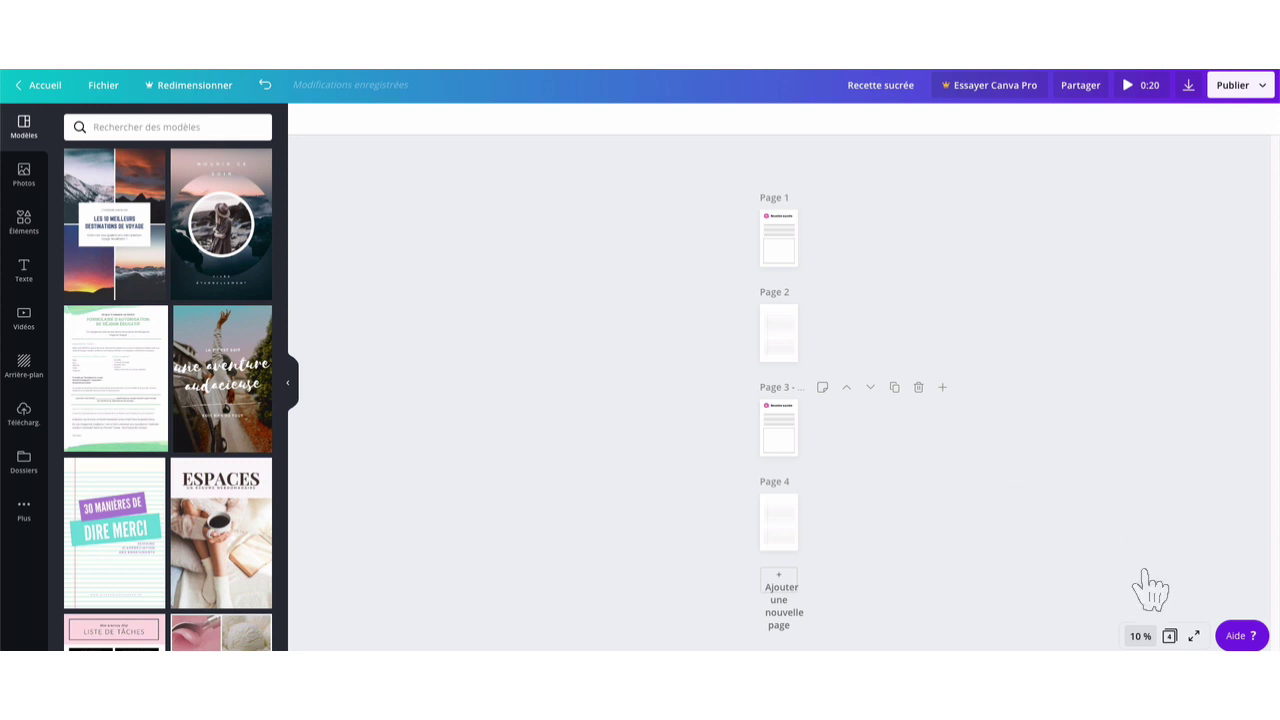
pyautogui.click(1136, 630)
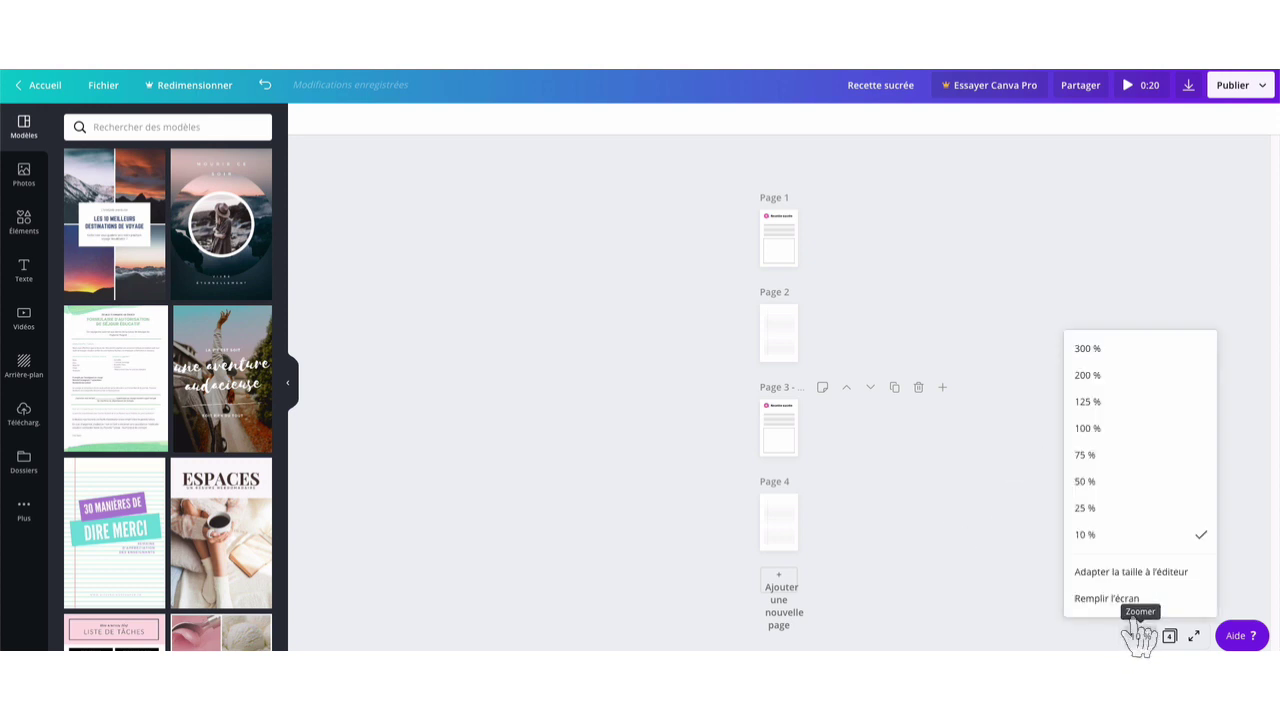
pyautogui.click(1108, 425)
pyautogui.click(1136, 625)
pyautogui.click(1137, 628)
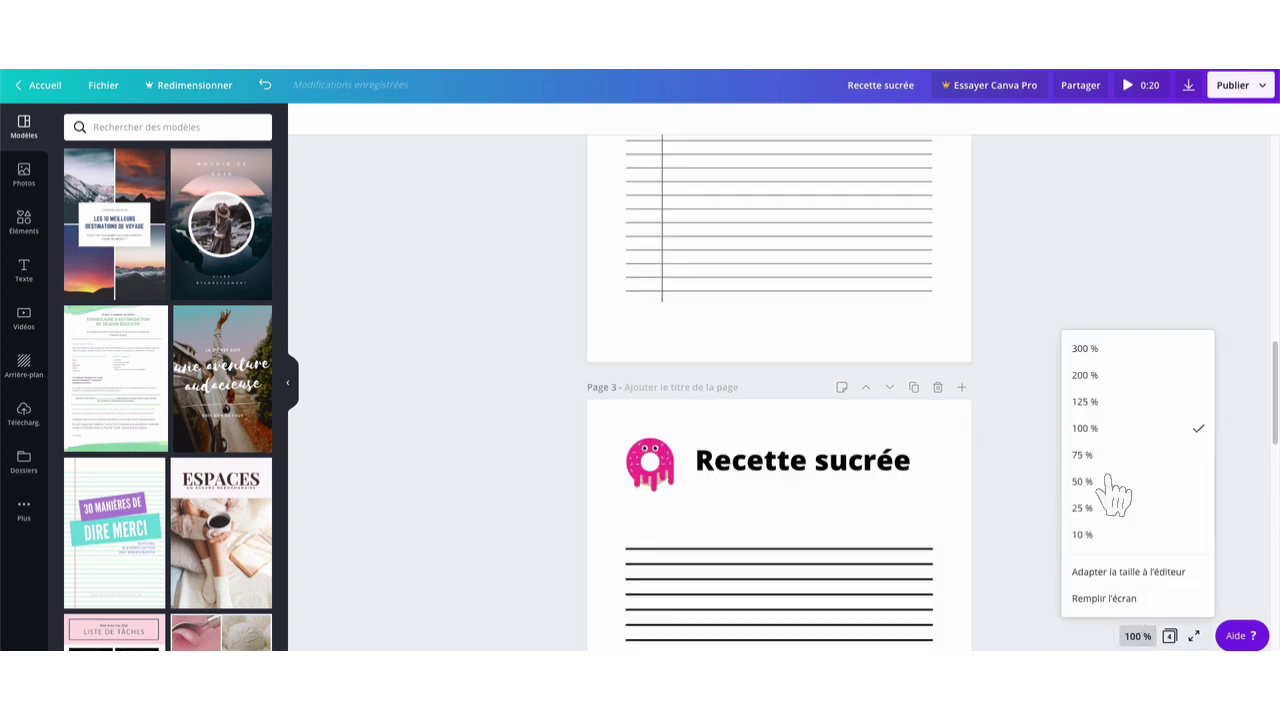
pyautogui.click(1092, 506)
pyautogui.click(1137, 630)
pyautogui.click(1126, 536)
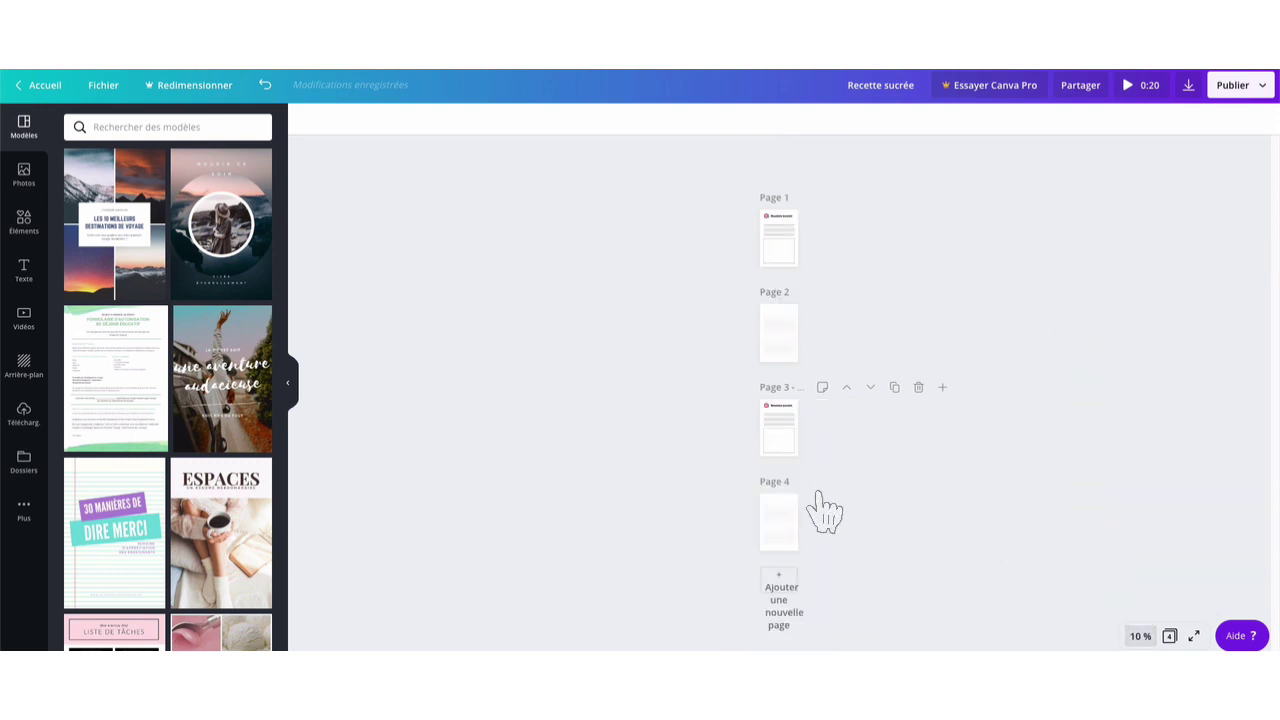
# Duplicate the recipe page on page 3 and move the copy below the last lined page, to page 5
pyautogui.click(790, 390)
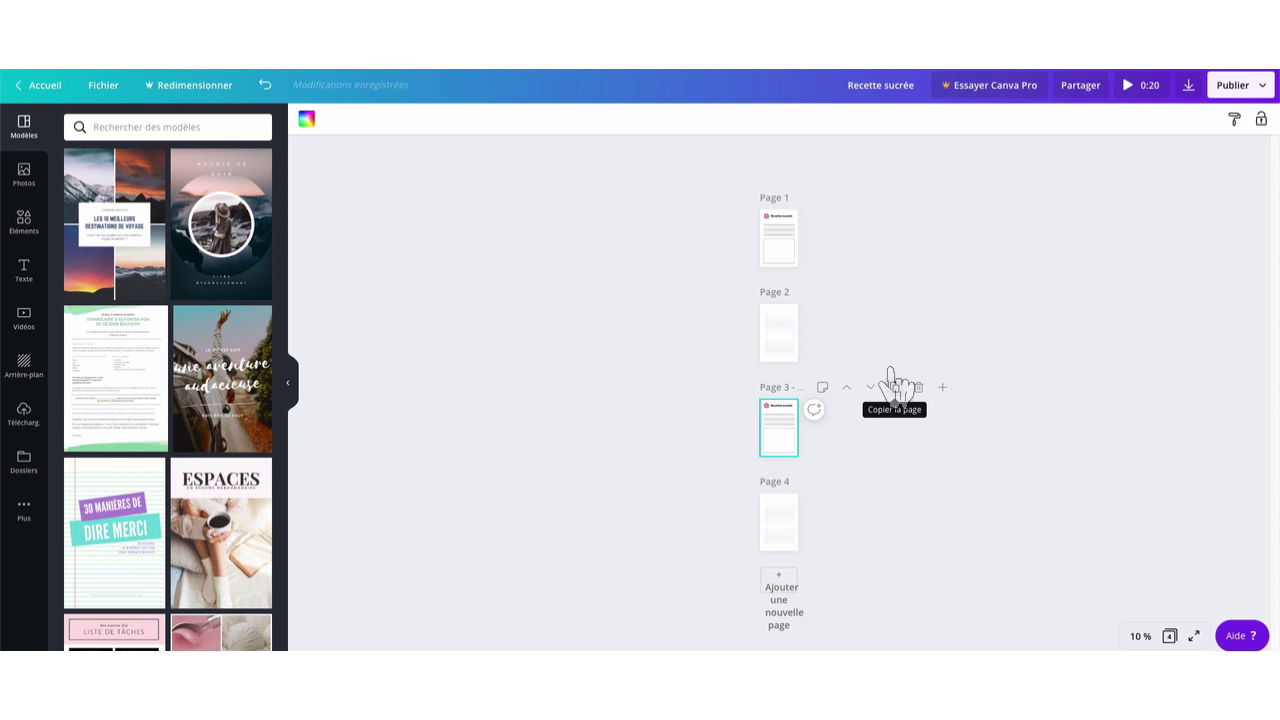
pyautogui.click(893, 385)
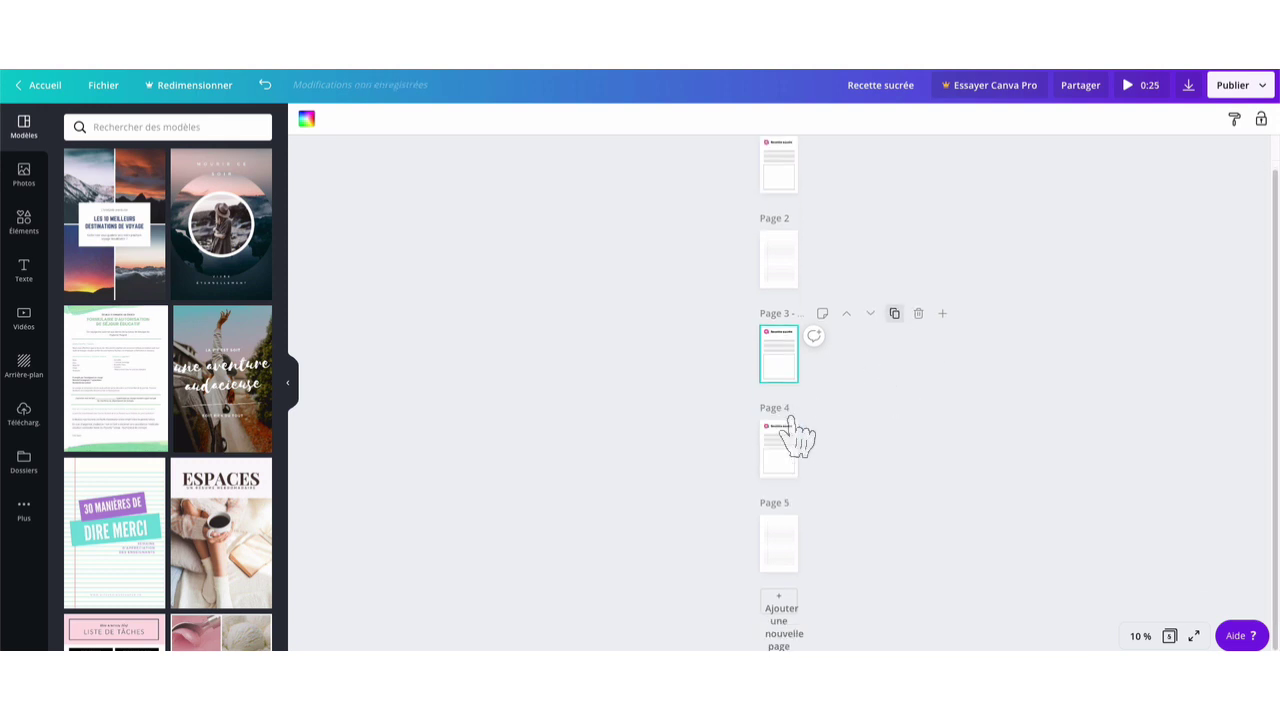
pyautogui.click(868, 302)
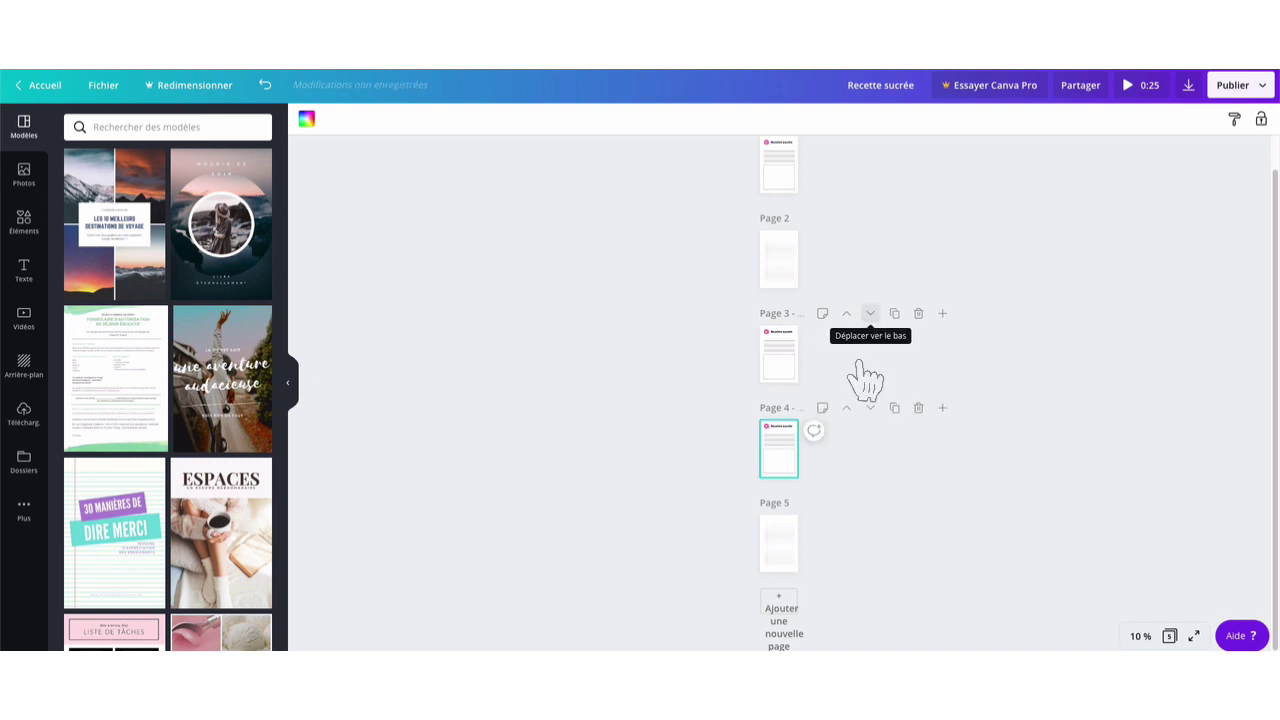
pyautogui.click(869, 407)
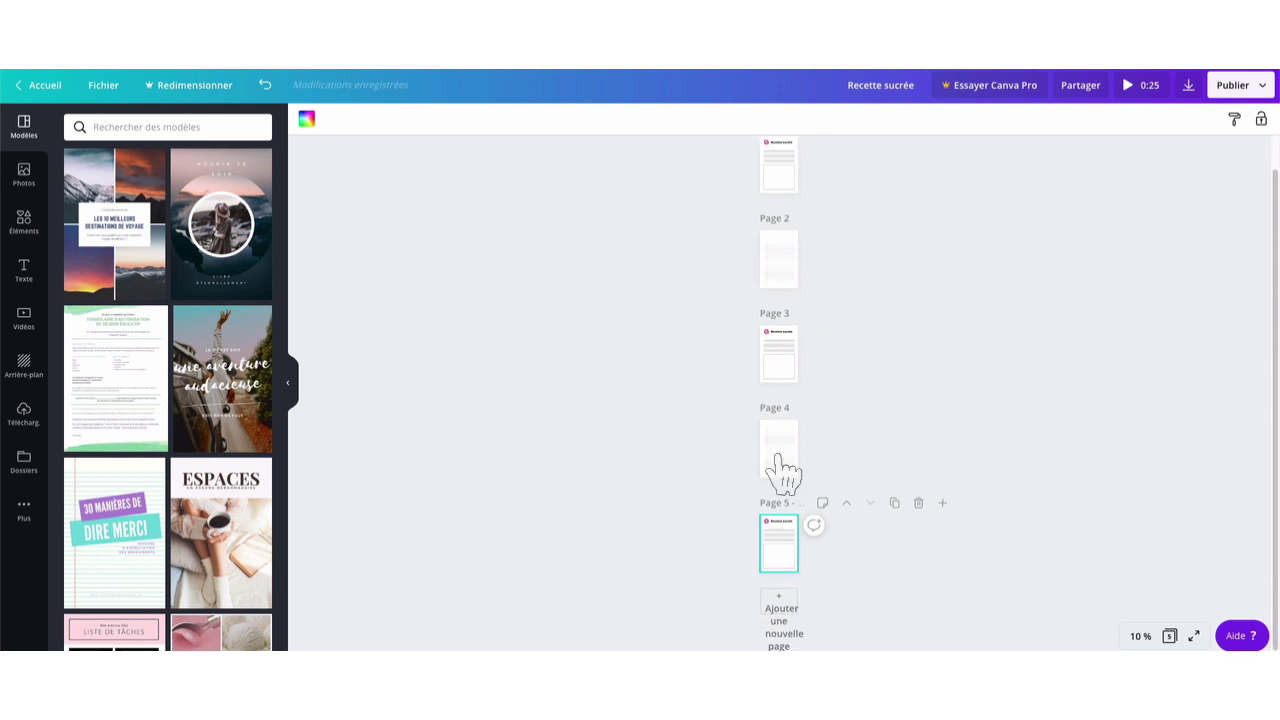
# Duplicate the lined page on page 4 and move the copy below the third recipe page, to page 6
pyautogui.click(779, 412)
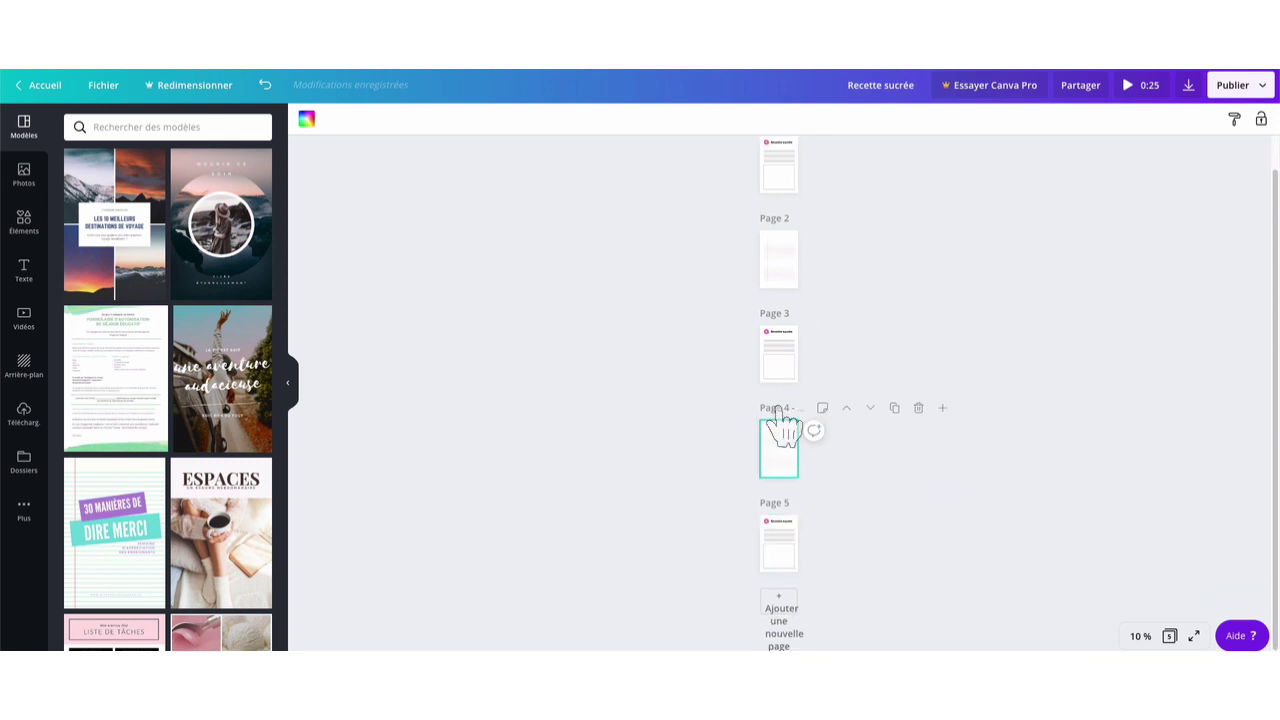
pyautogui.click(894, 408)
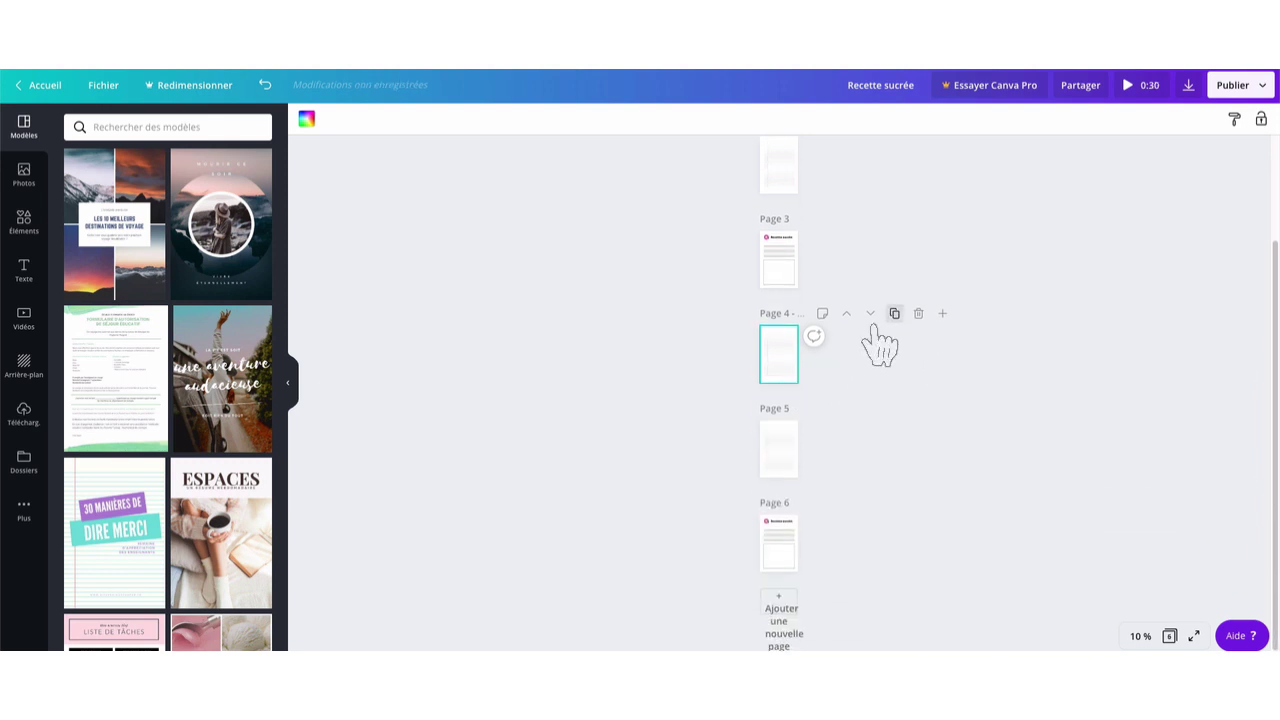
pyautogui.click(792, 430)
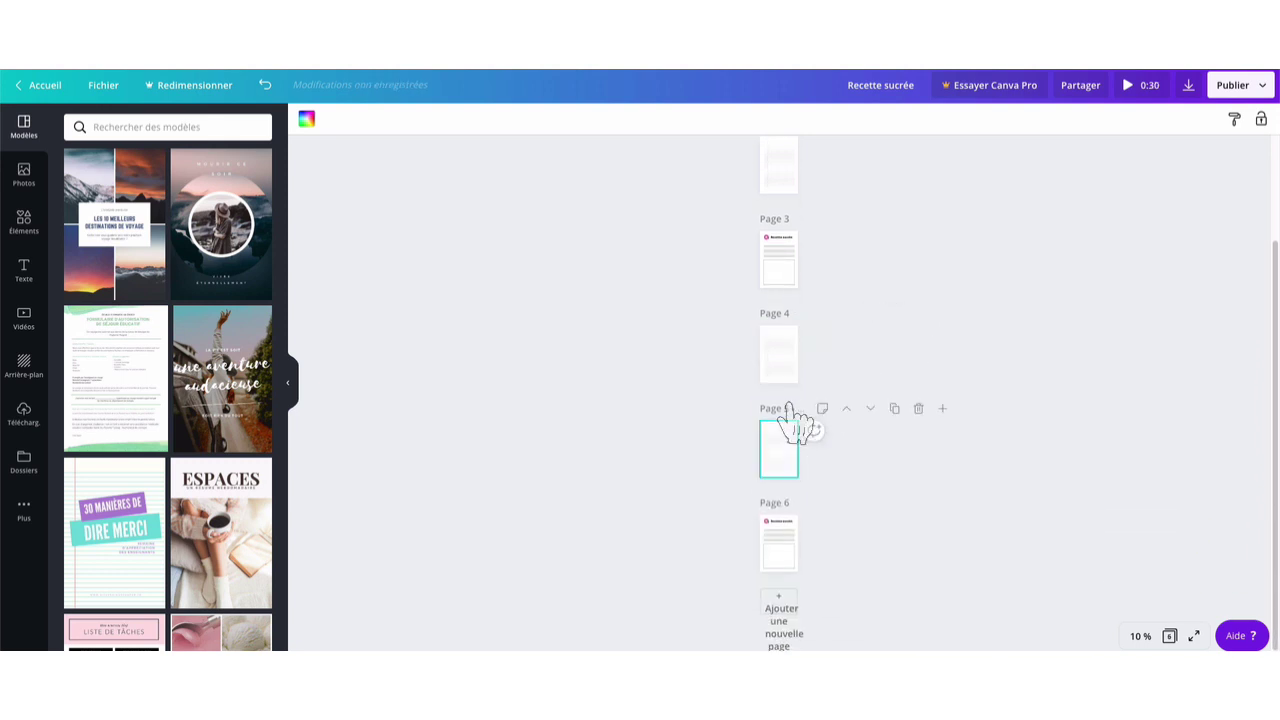
pyautogui.click(869, 408)
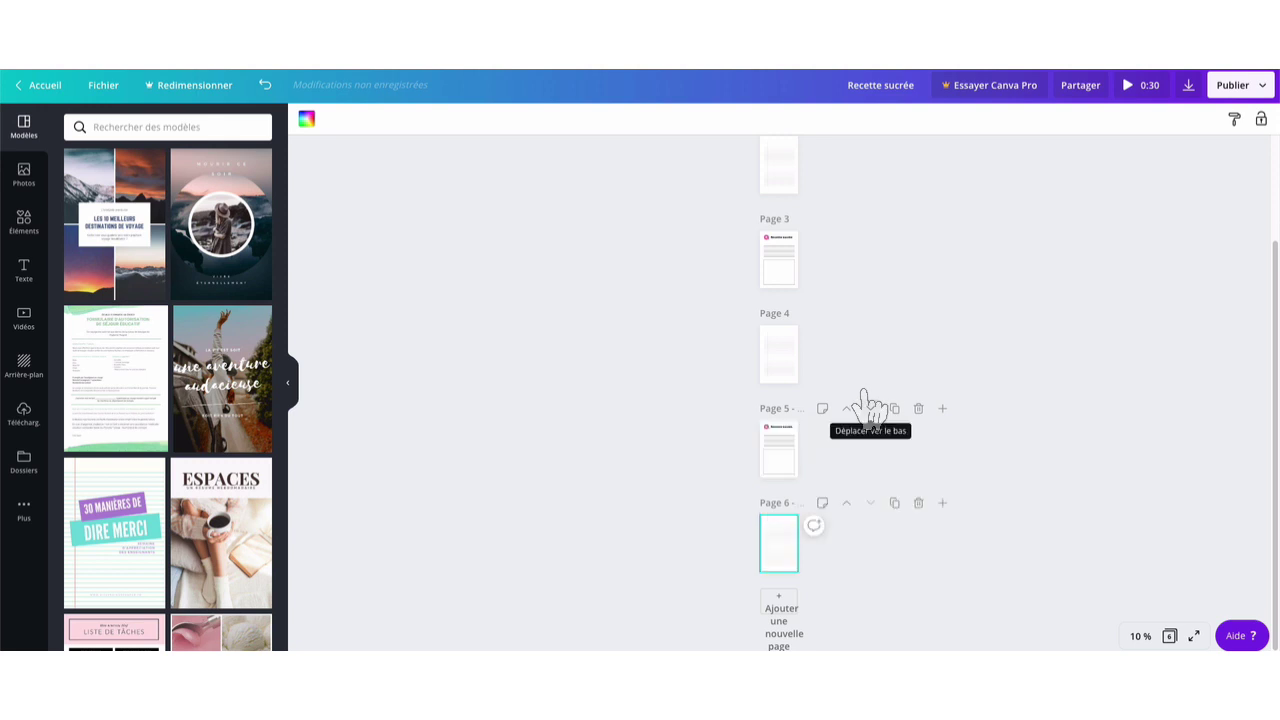
# Check the alternating order of recipe and lined pages through the whole document
pyautogui.scroll(2, 1057, 523)
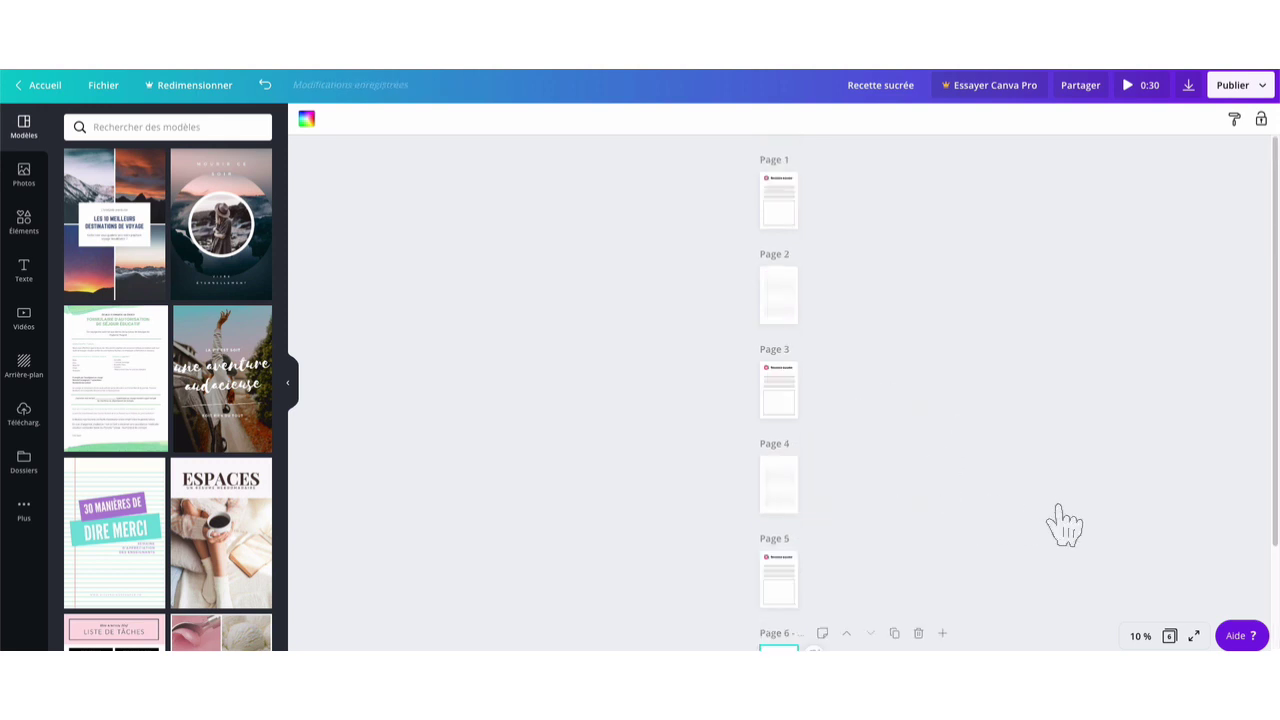
pyautogui.scroll(-2, 1064, 525)
pyautogui.scroll(2, 1062, 530)
pyautogui.scroll(-2, 1062, 530)
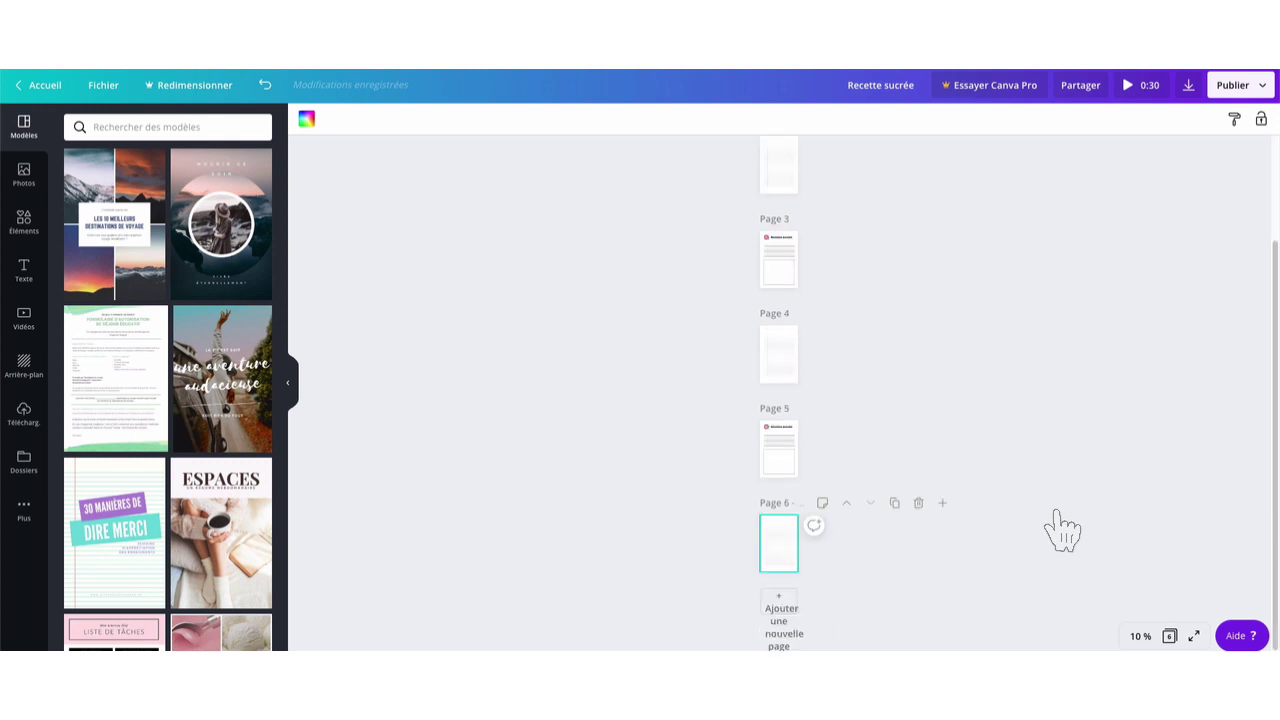
pyautogui.scroll(2, 1081, 441)
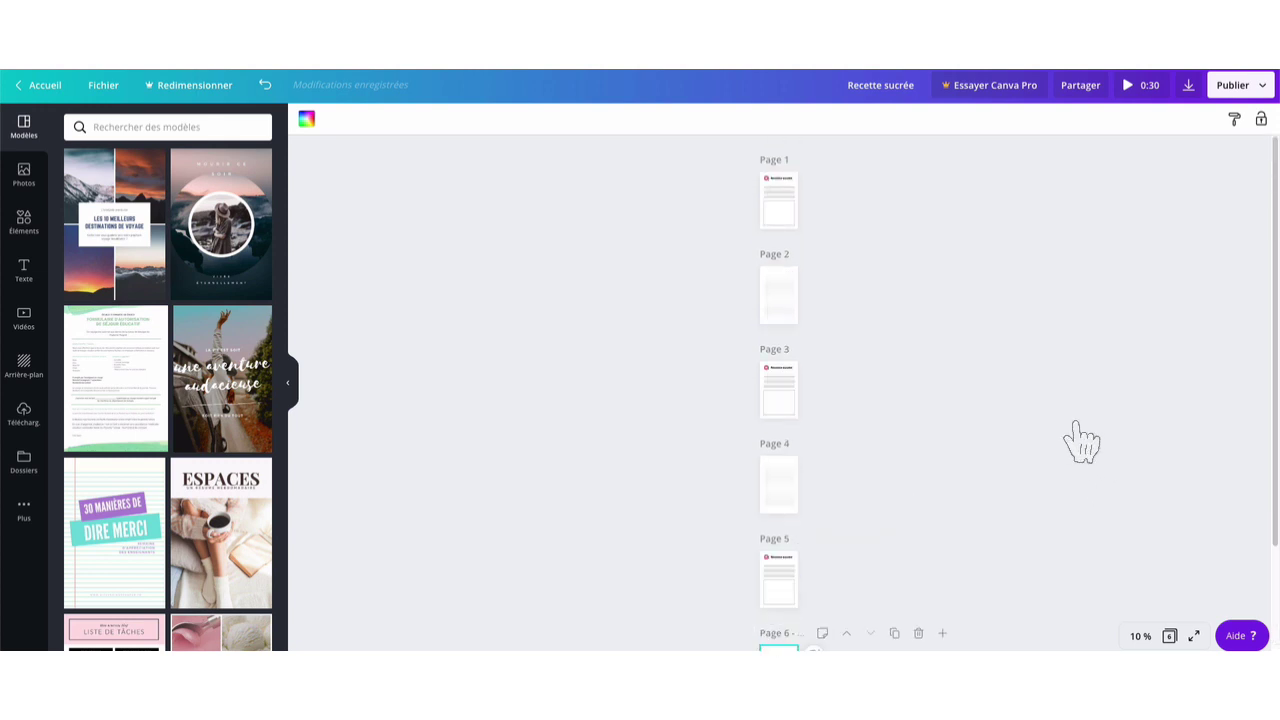
pyautogui.scroll(-2, 1081, 441)
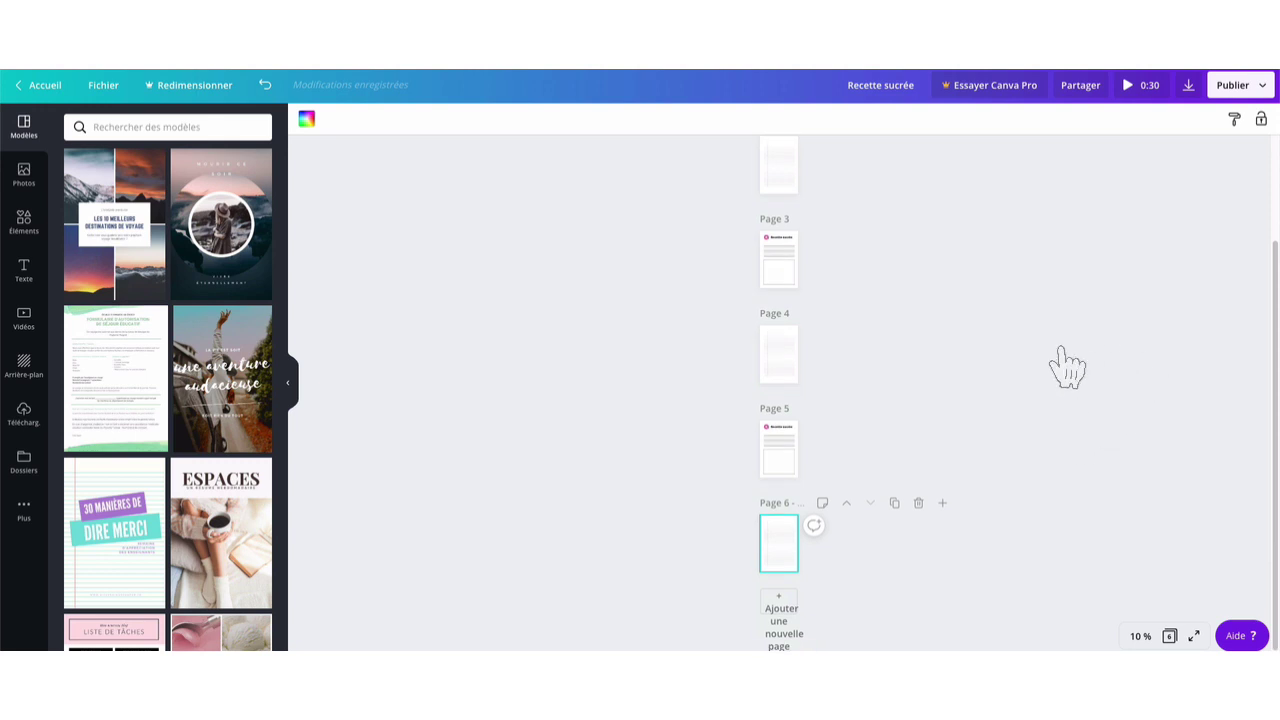
# Make two copies of the lined page on page 6
pyautogui.click(1140, 636)
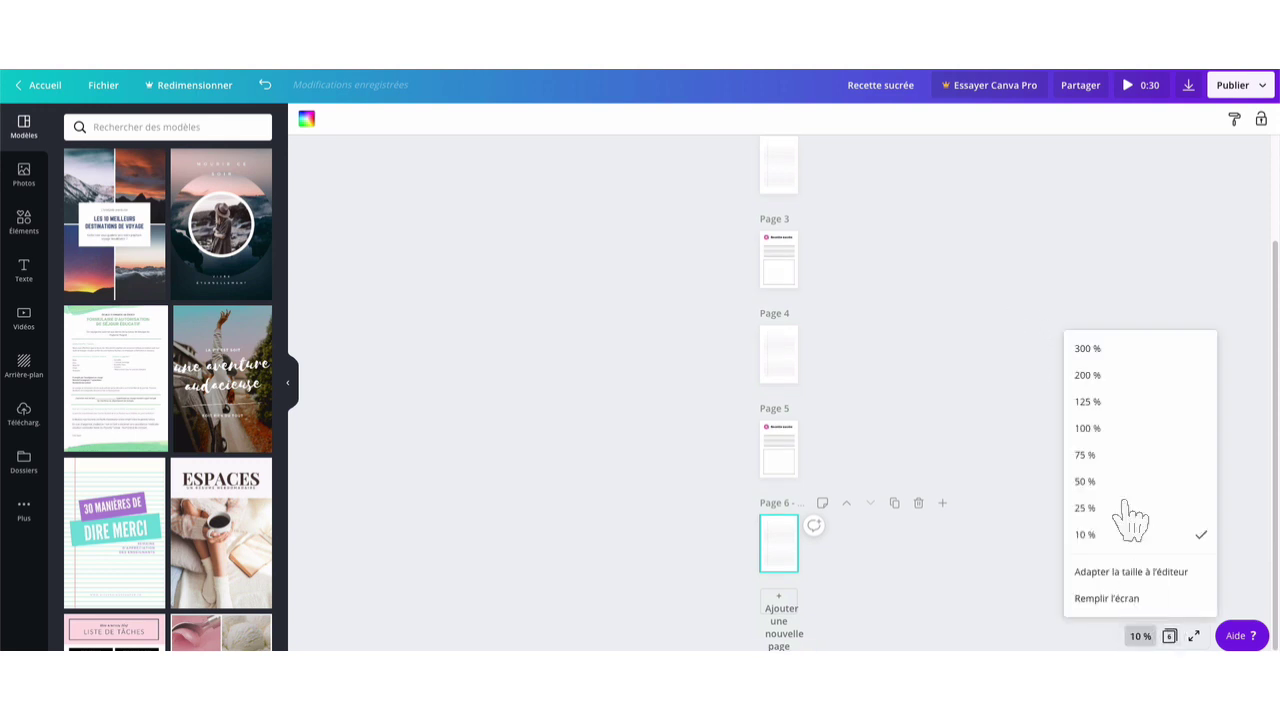
pyautogui.click(1088, 428)
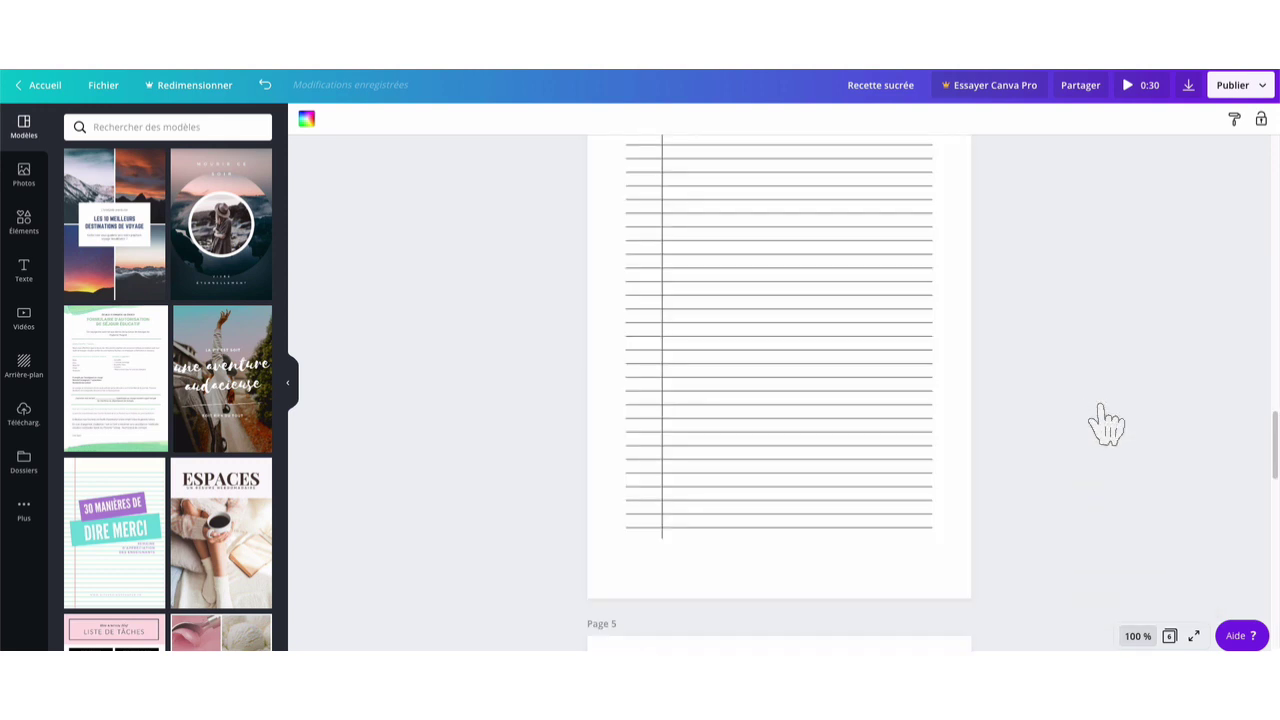
pyautogui.click(809, 340)
pyautogui.click(938, 392)
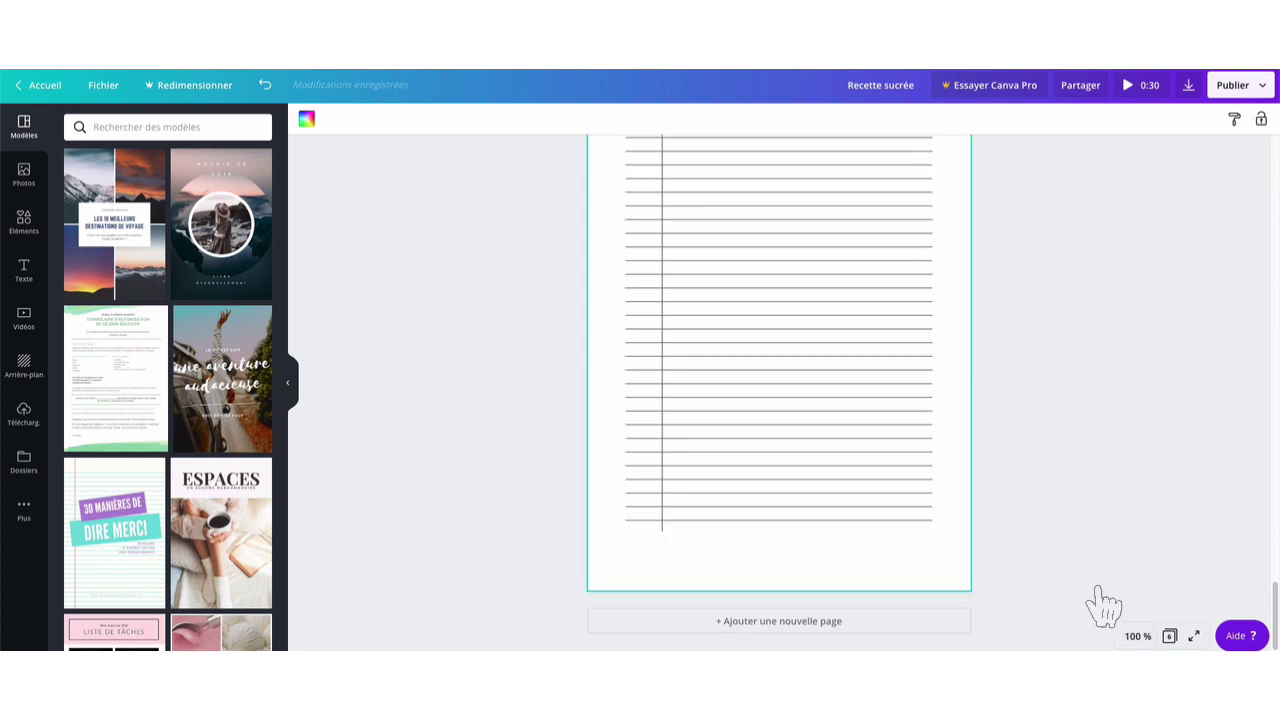
pyautogui.click(1137, 636)
pyautogui.click(1085, 454)
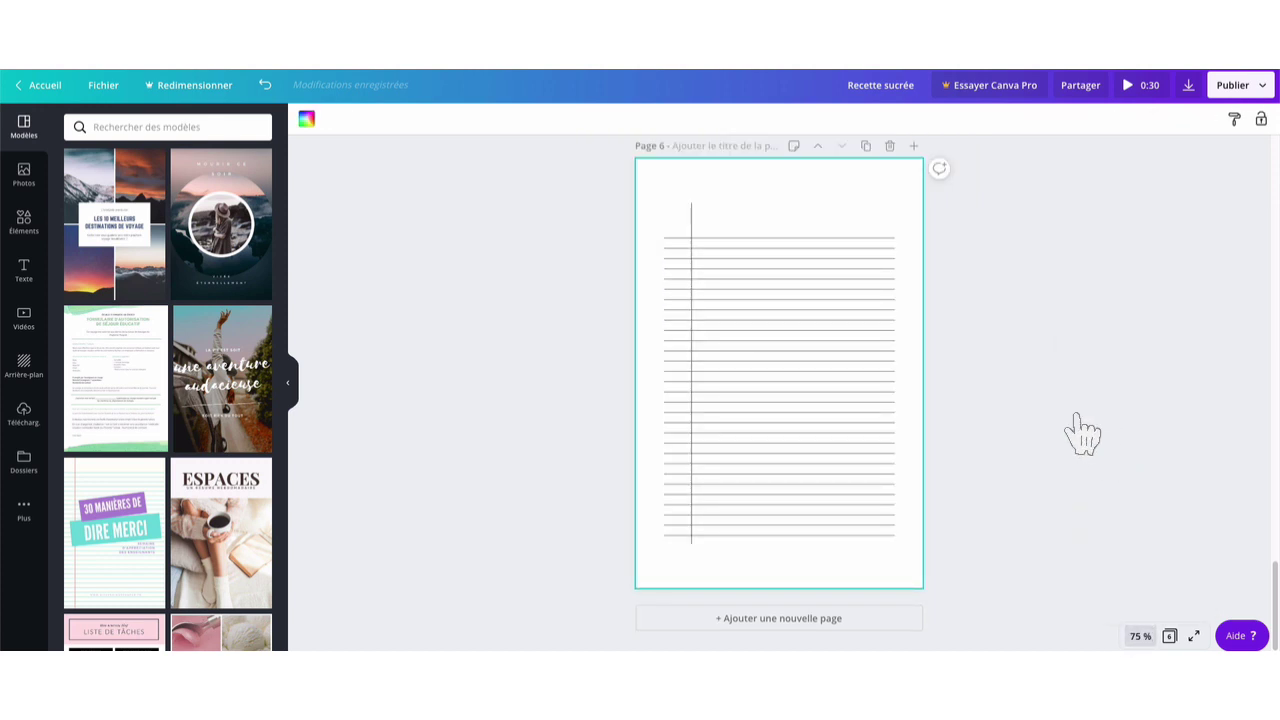
pyautogui.click(865, 145)
pyautogui.click(863, 145)
# Show all pages of the notebook as a grid and delete the surplus lined page 8
pyautogui.scroll(7, 983, 258)
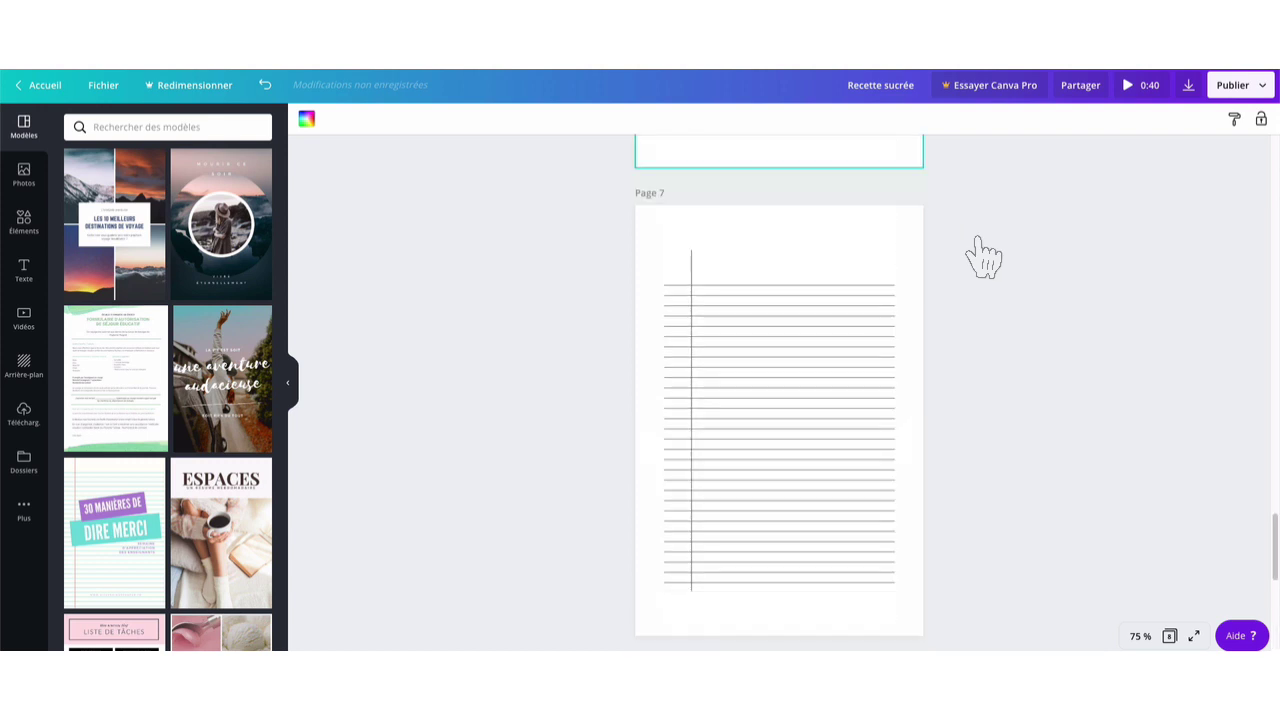
pyautogui.scroll(5, 983, 258)
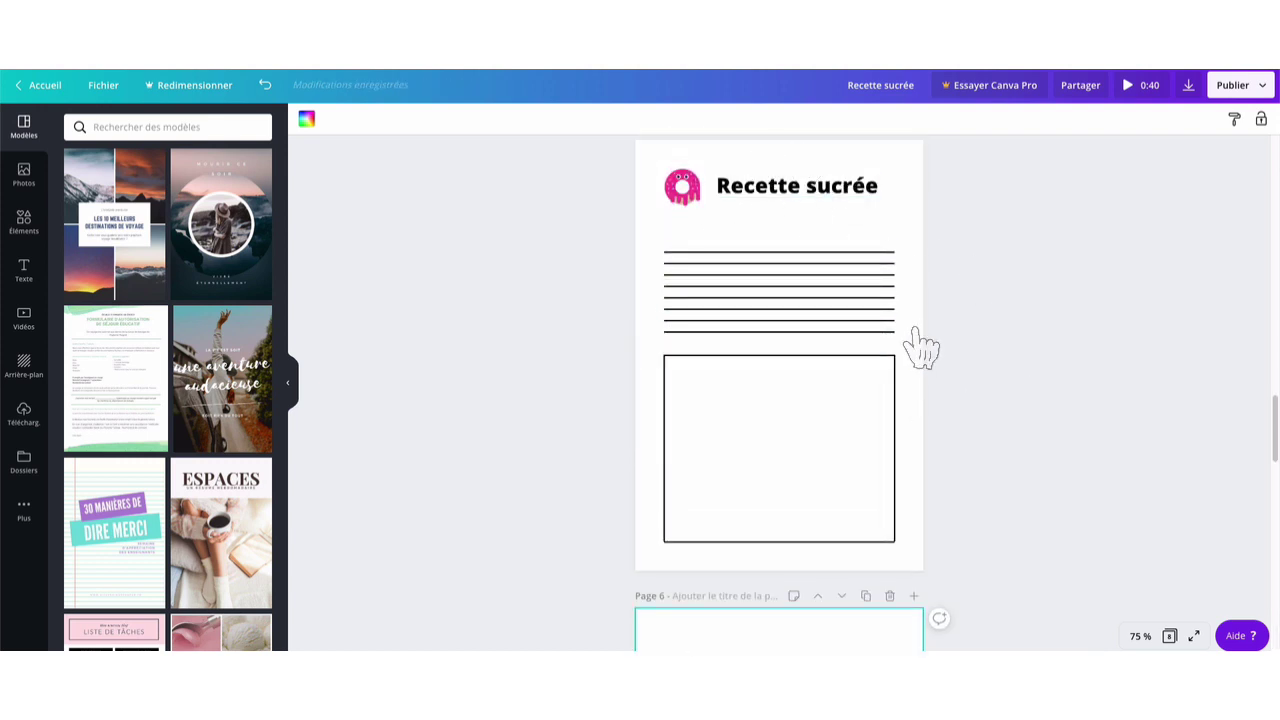
pyautogui.scroll(20, 921, 345)
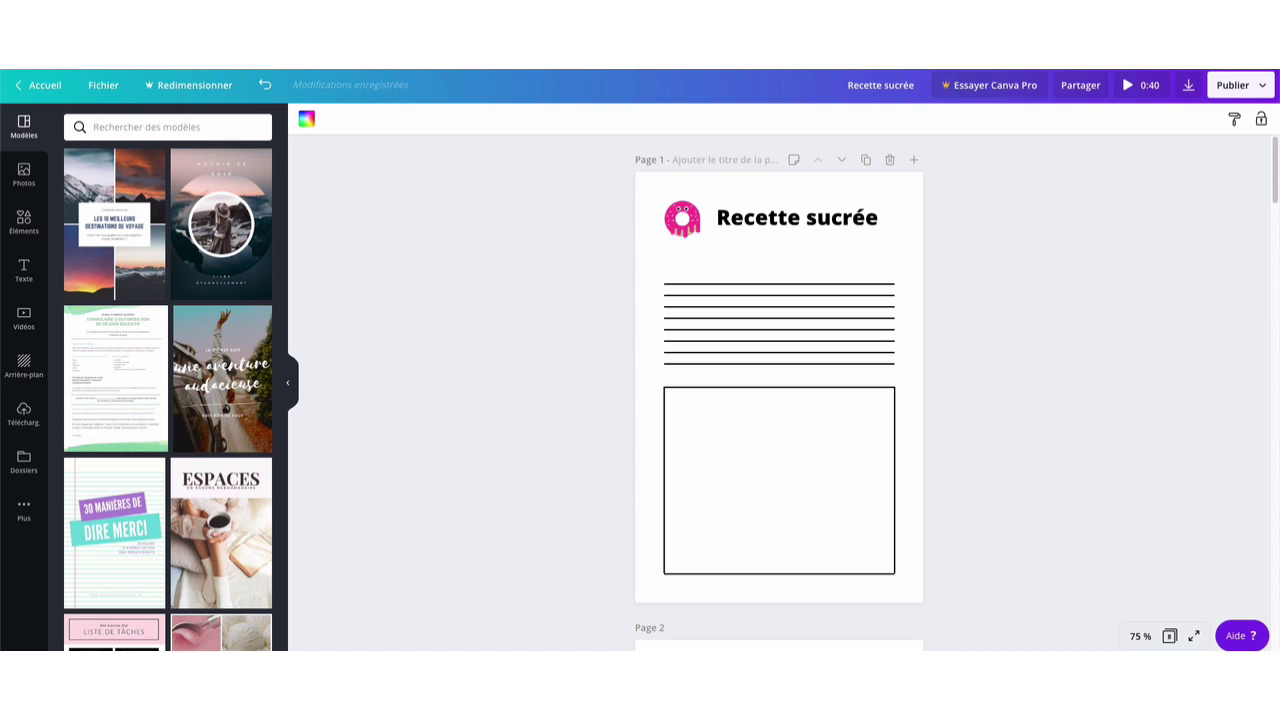
pyautogui.scroll(-5, 1155, 280)
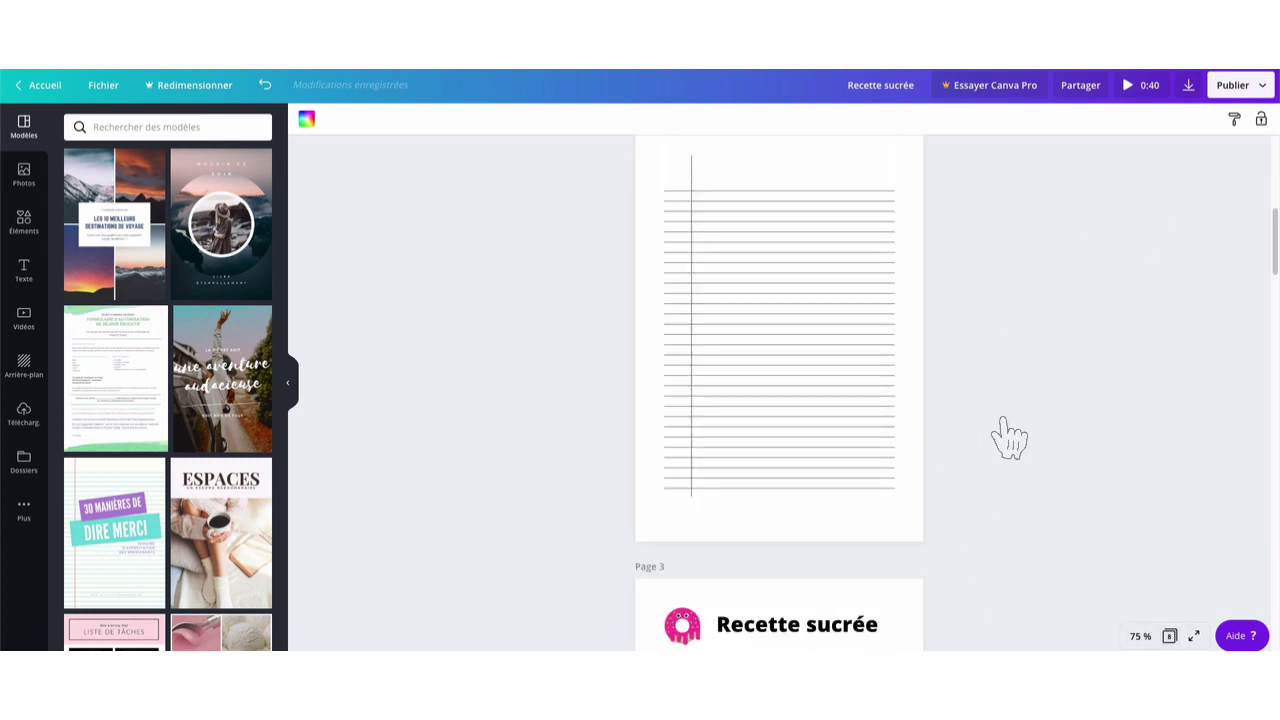
pyautogui.scroll(-3, 1086, 437)
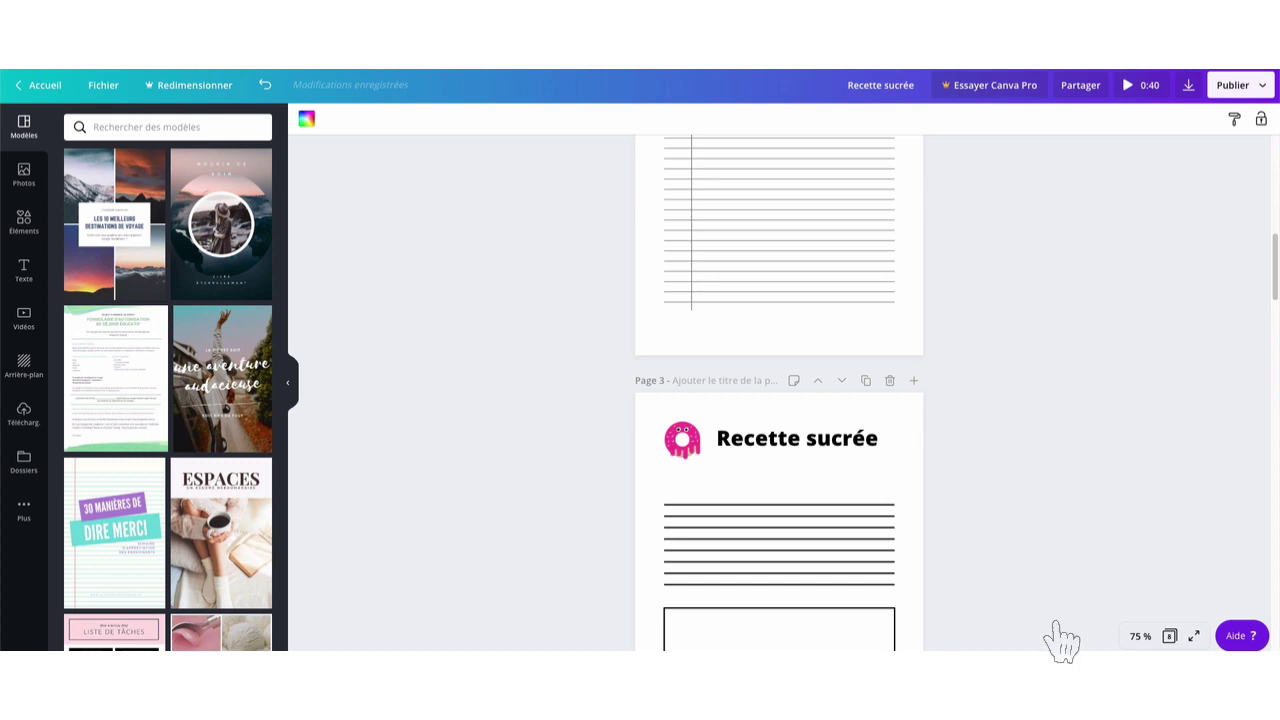
pyautogui.click(1170, 636)
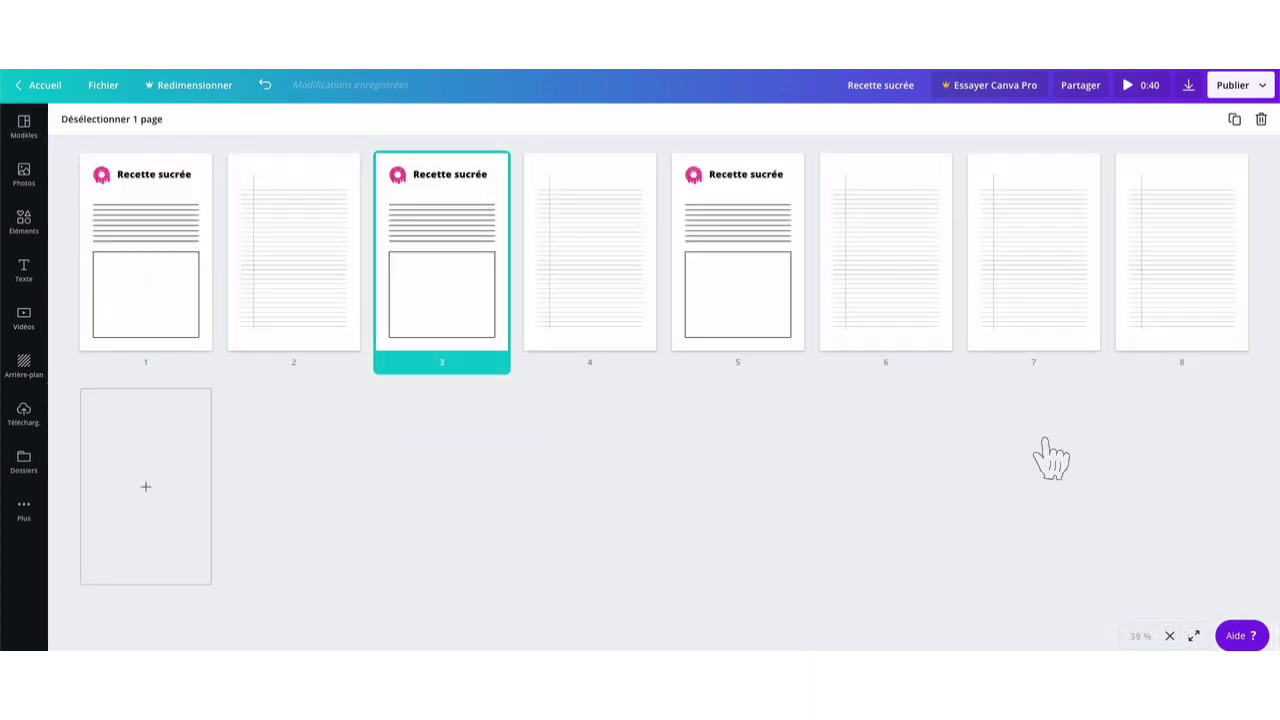
pyautogui.click(860, 439)
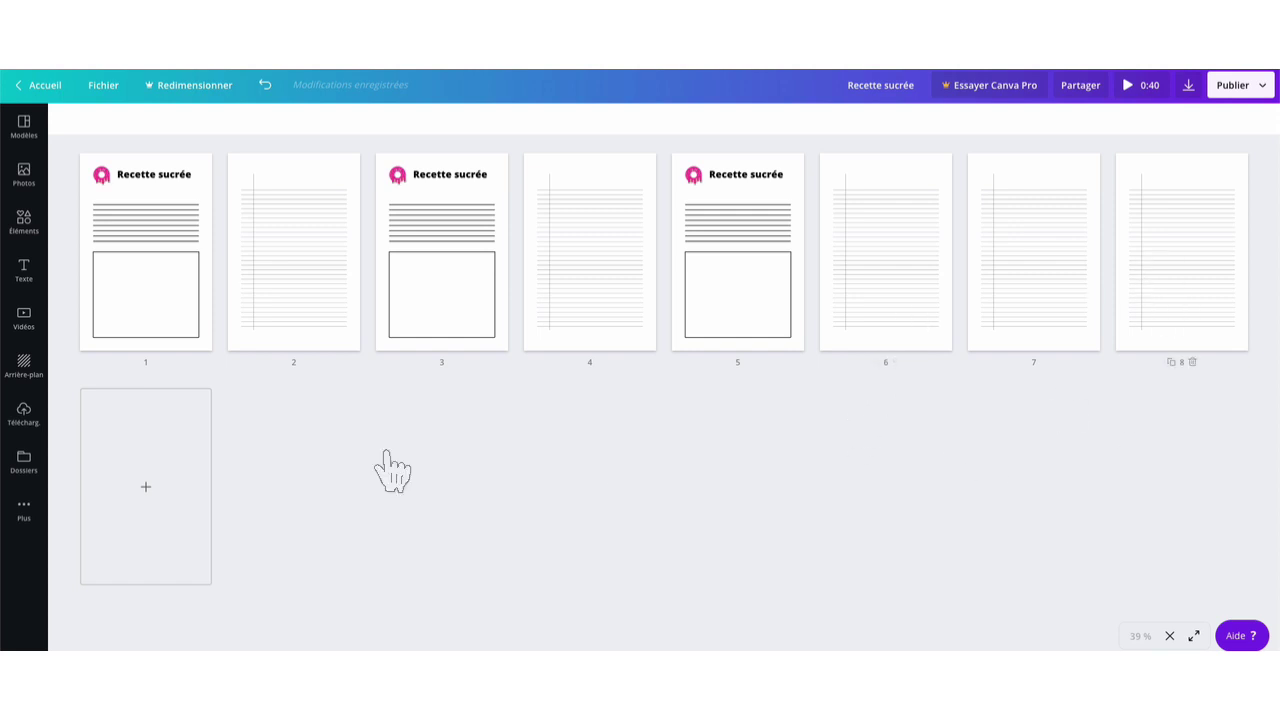
pyautogui.click(1190, 358)
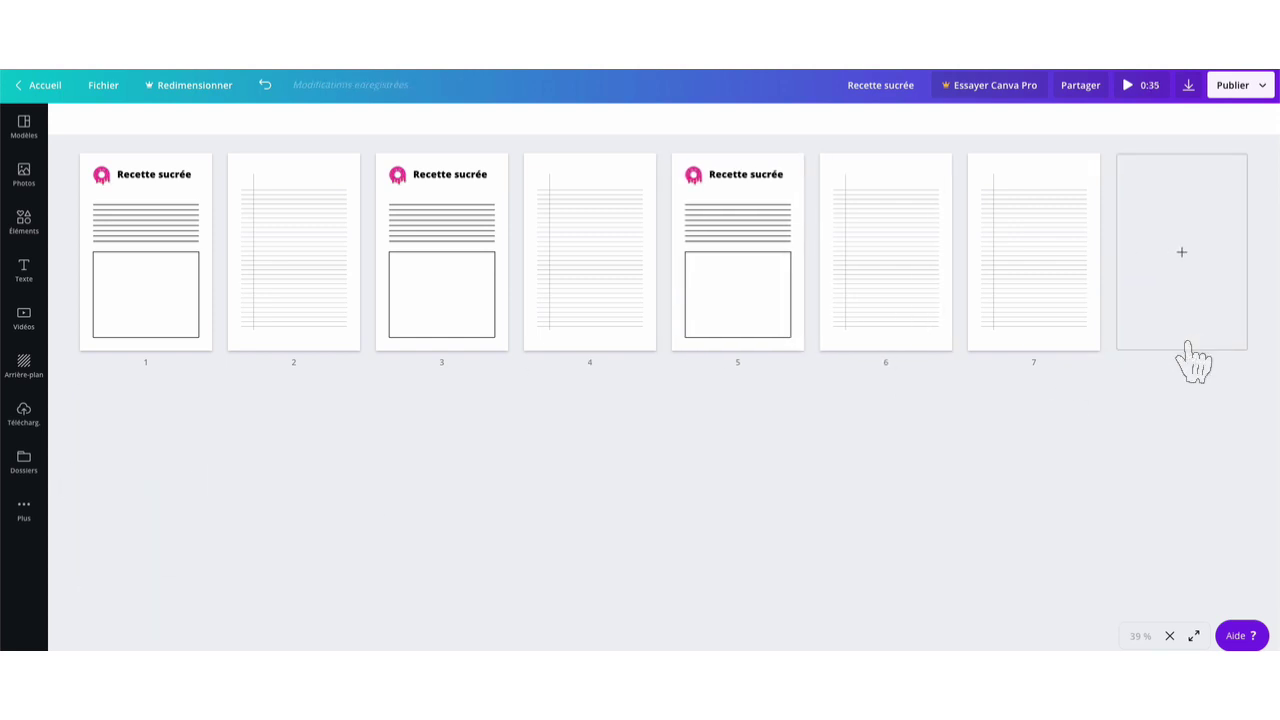
# Duplicate the recipe page on page 5 in the page grid and select the copy
pyautogui.moveTo(1029, 266); pyautogui.dragTo(1180, 266)
pyautogui.moveTo(1051, 277); pyautogui.dragTo(1184, 290)
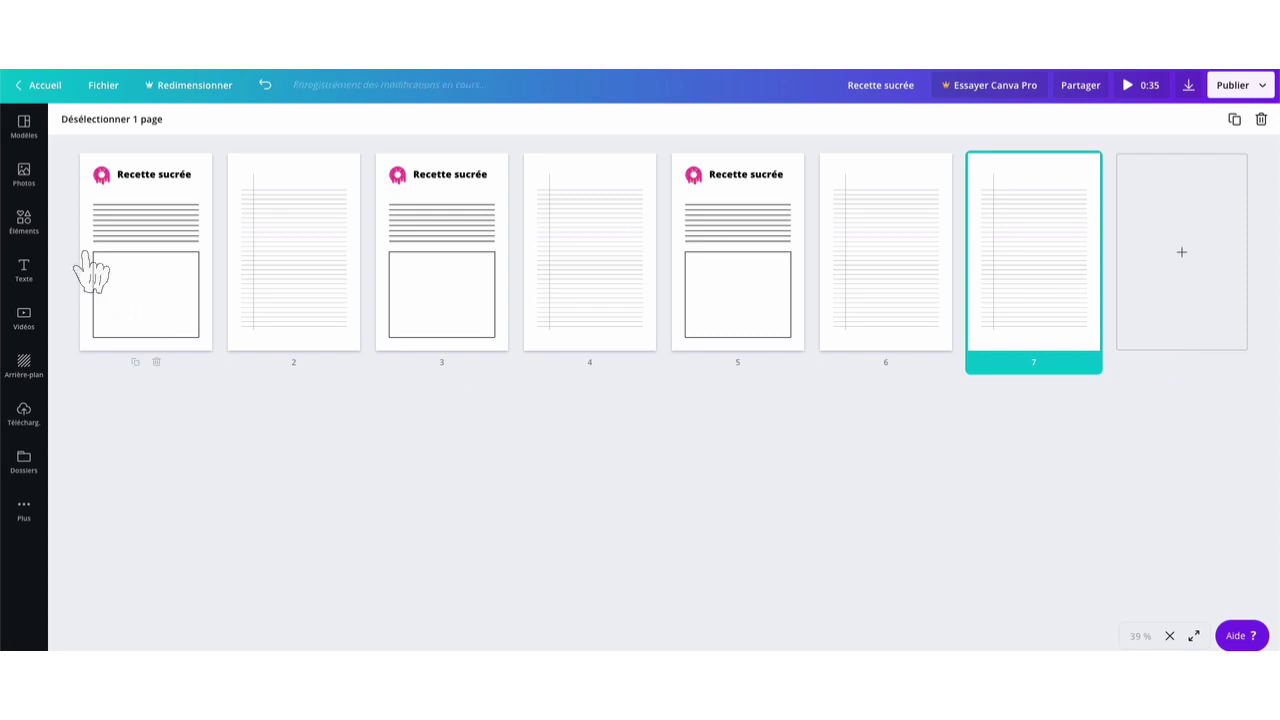
pyautogui.keyDown('shift'); pyautogui.click(771, 185); pyautogui.keyUp('shift')
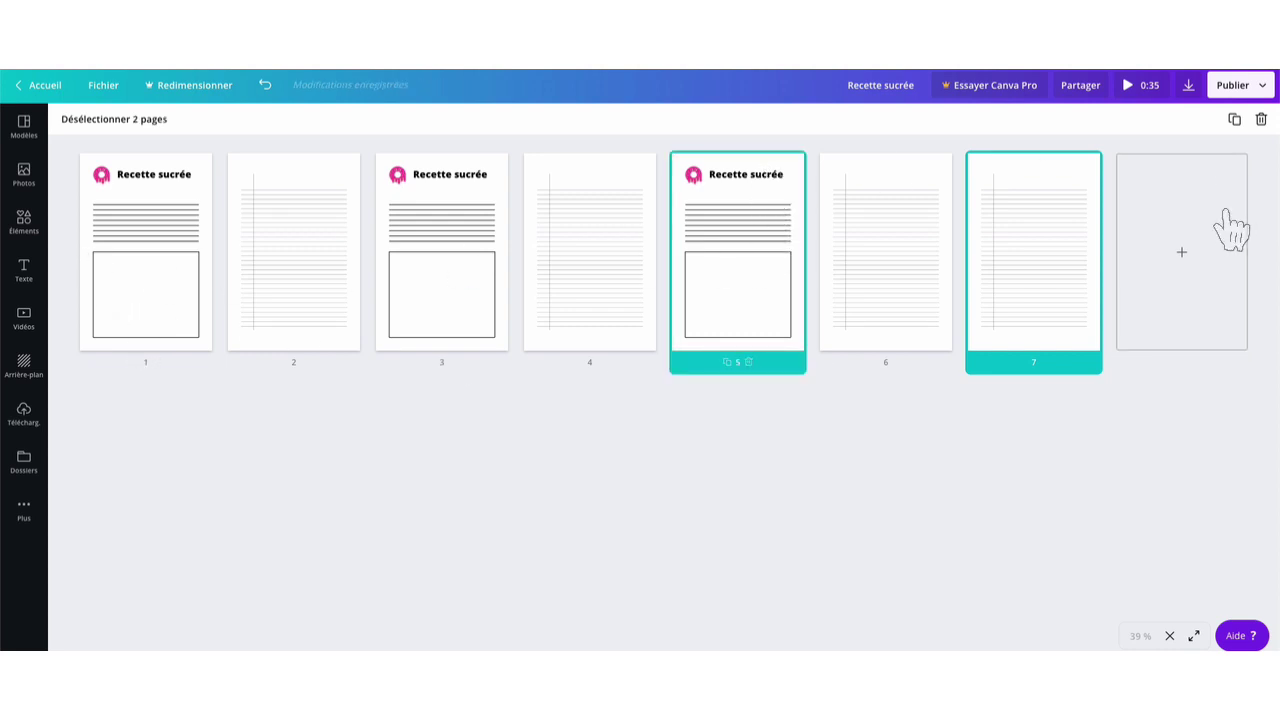
pyautogui.click(730, 362)
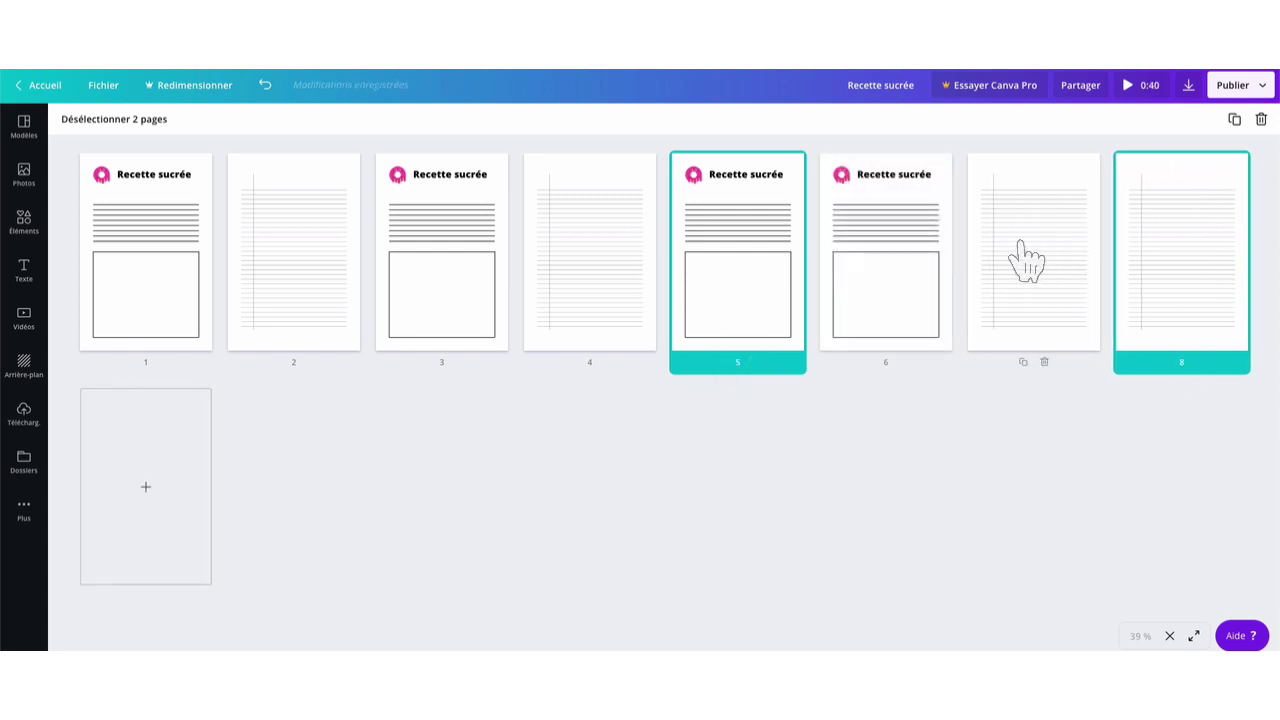
pyautogui.keyDown('shift'); pyautogui.click(894, 224); pyautogui.keyUp('shift')
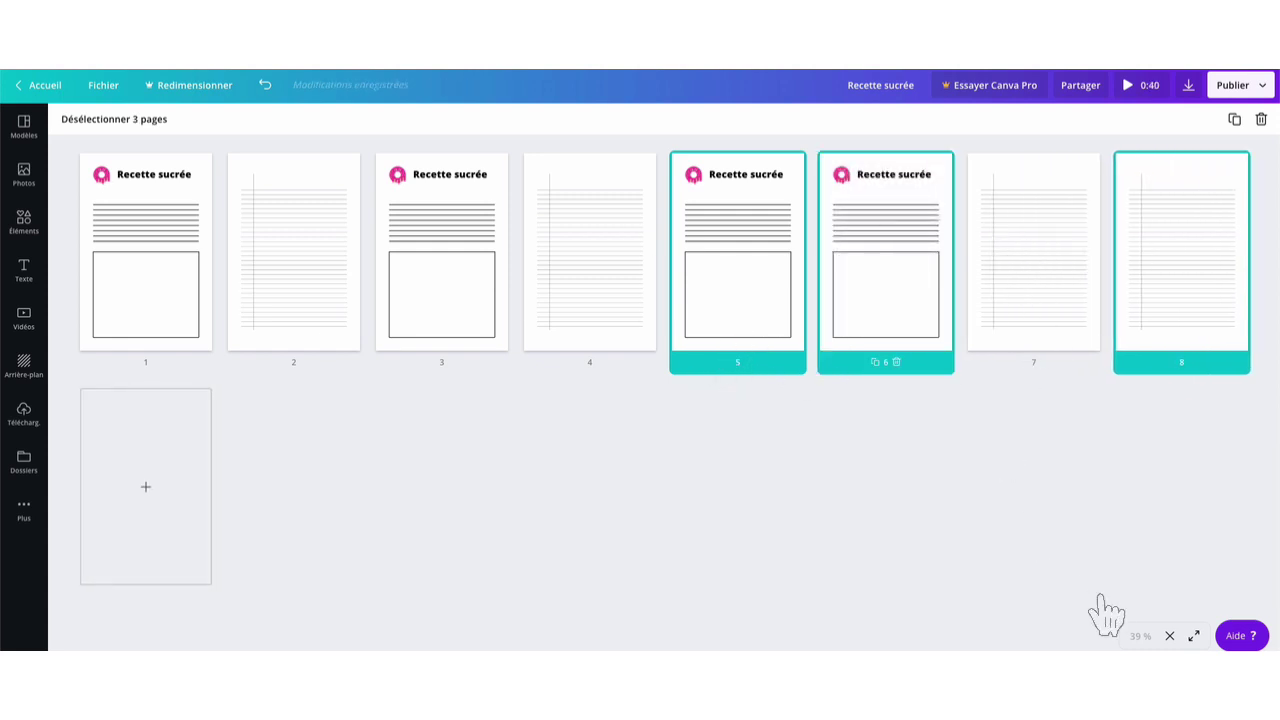
# Return to the single-page view at 10 % zoom and move the recipe page on page 6 down to page 7
pyautogui.click(1167, 625)
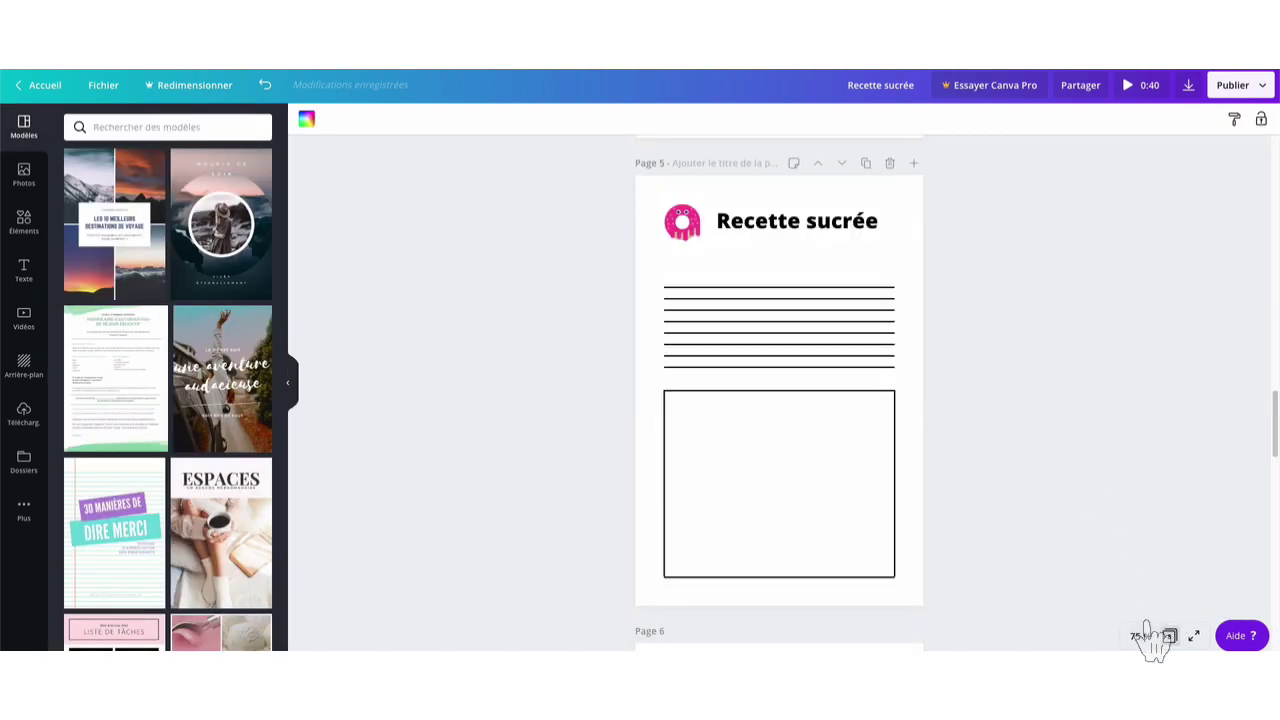
pyautogui.click(1140, 632)
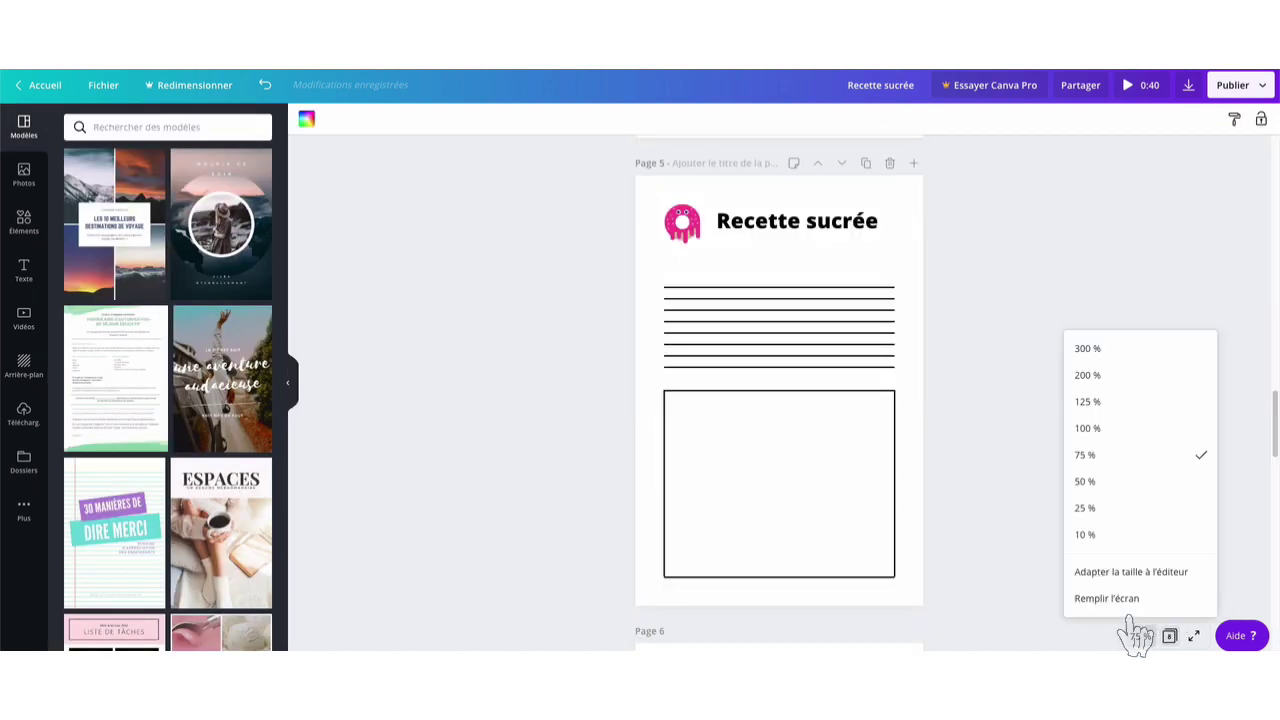
pyautogui.click(1085, 535)
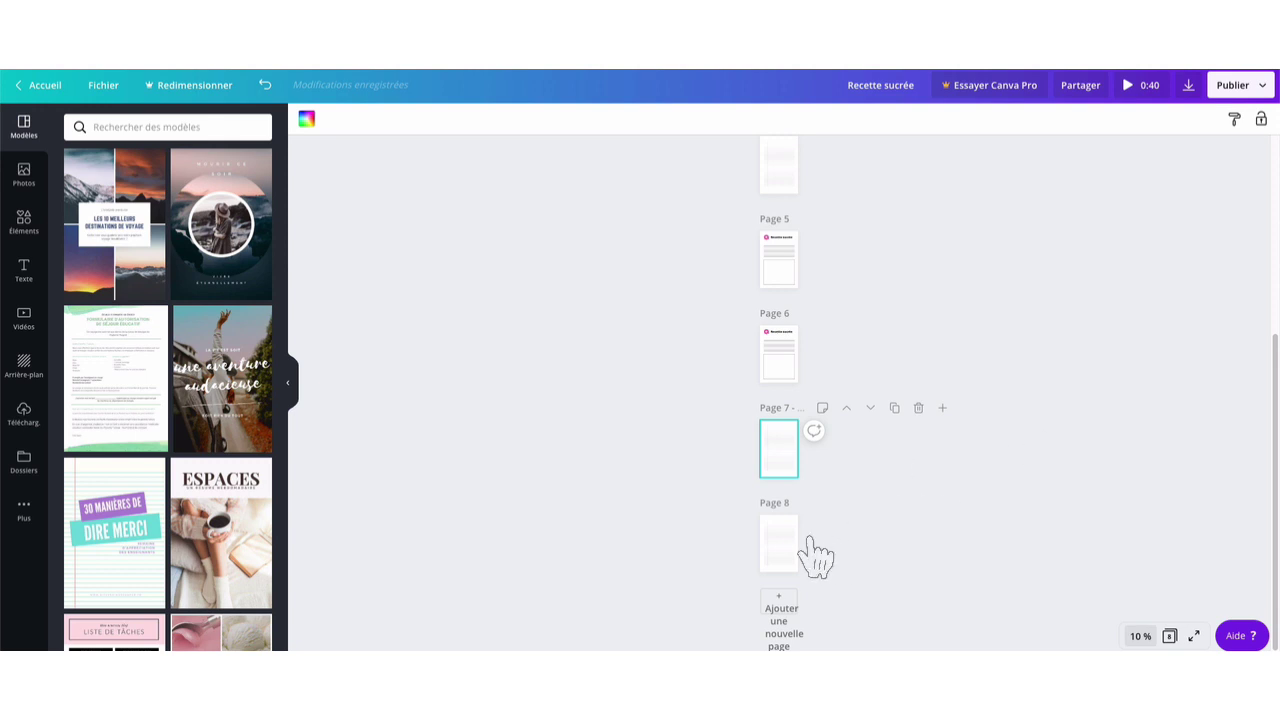
pyautogui.click(788, 330)
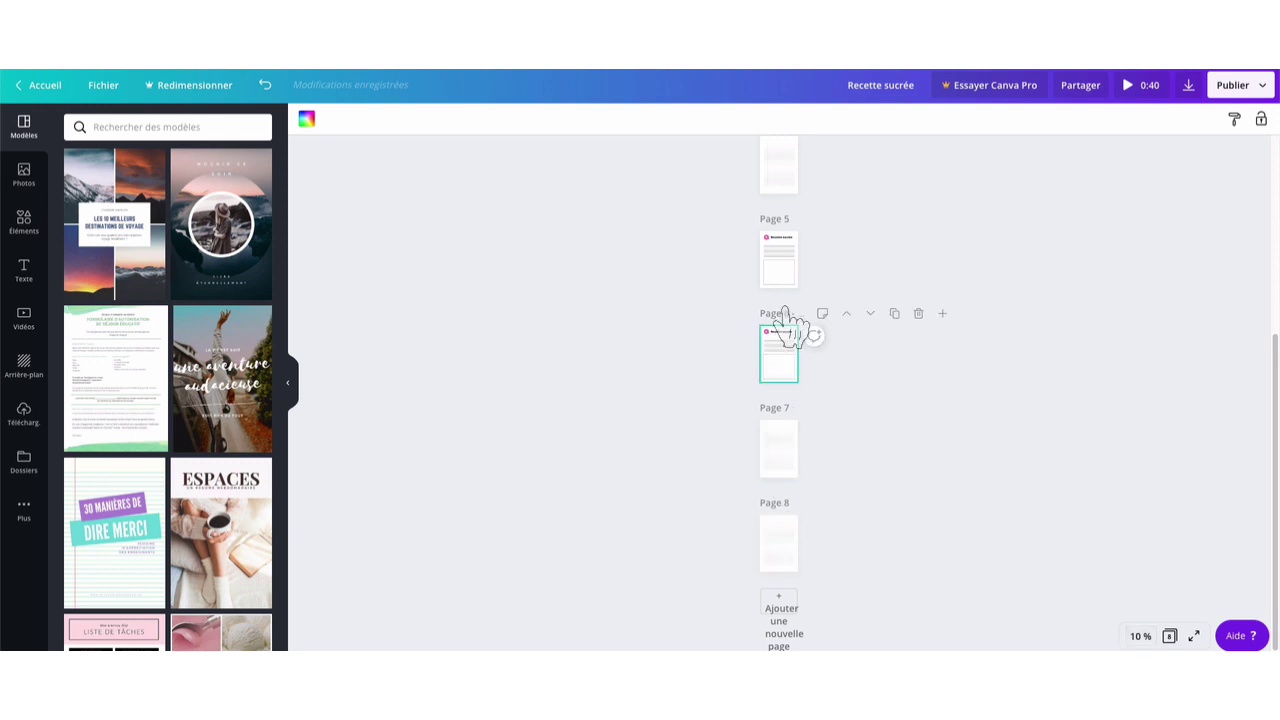
pyautogui.click(869, 311)
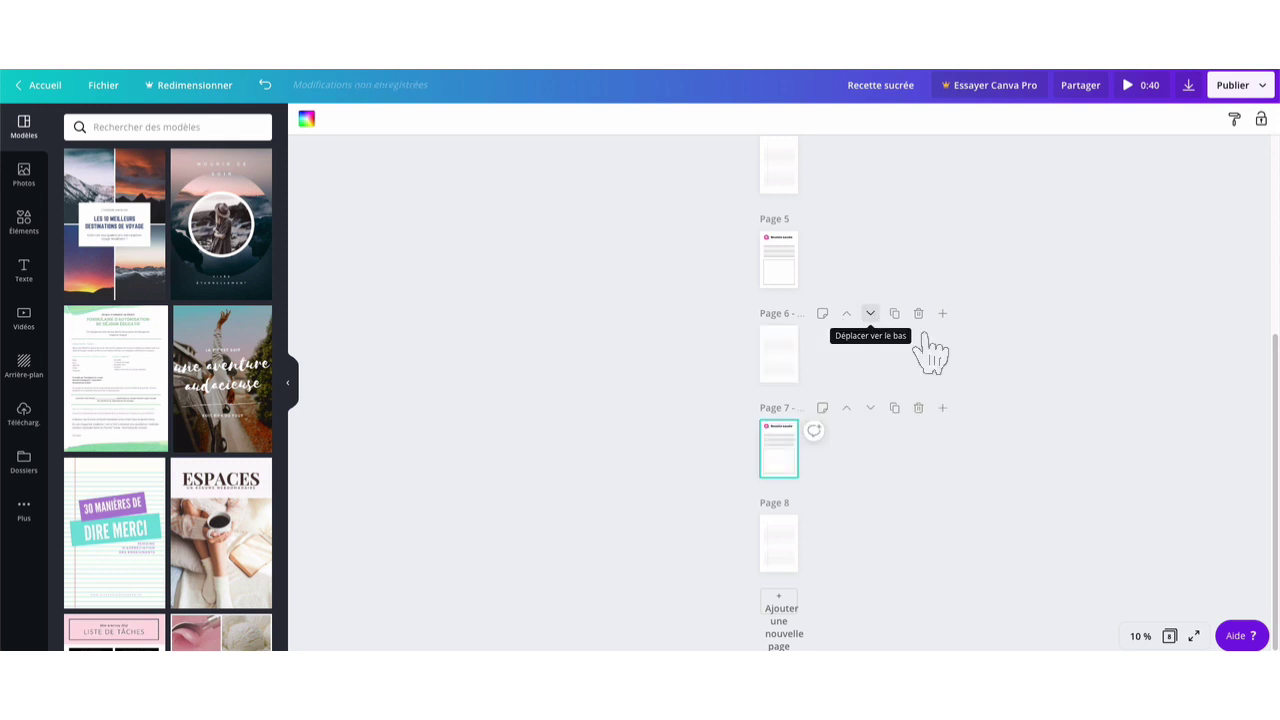
# Show the page grid again, select pages 1 to 8 together and duplicate them
pyautogui.click(1168, 636)
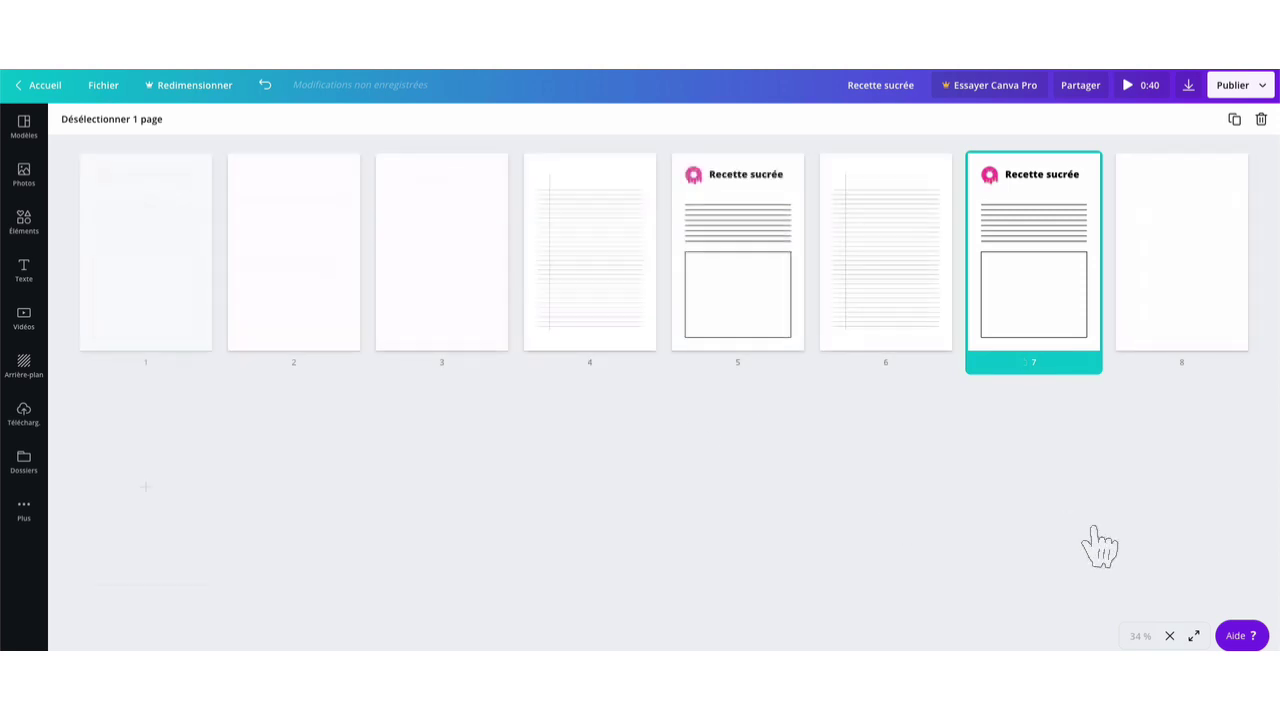
pyautogui.click(835, 442)
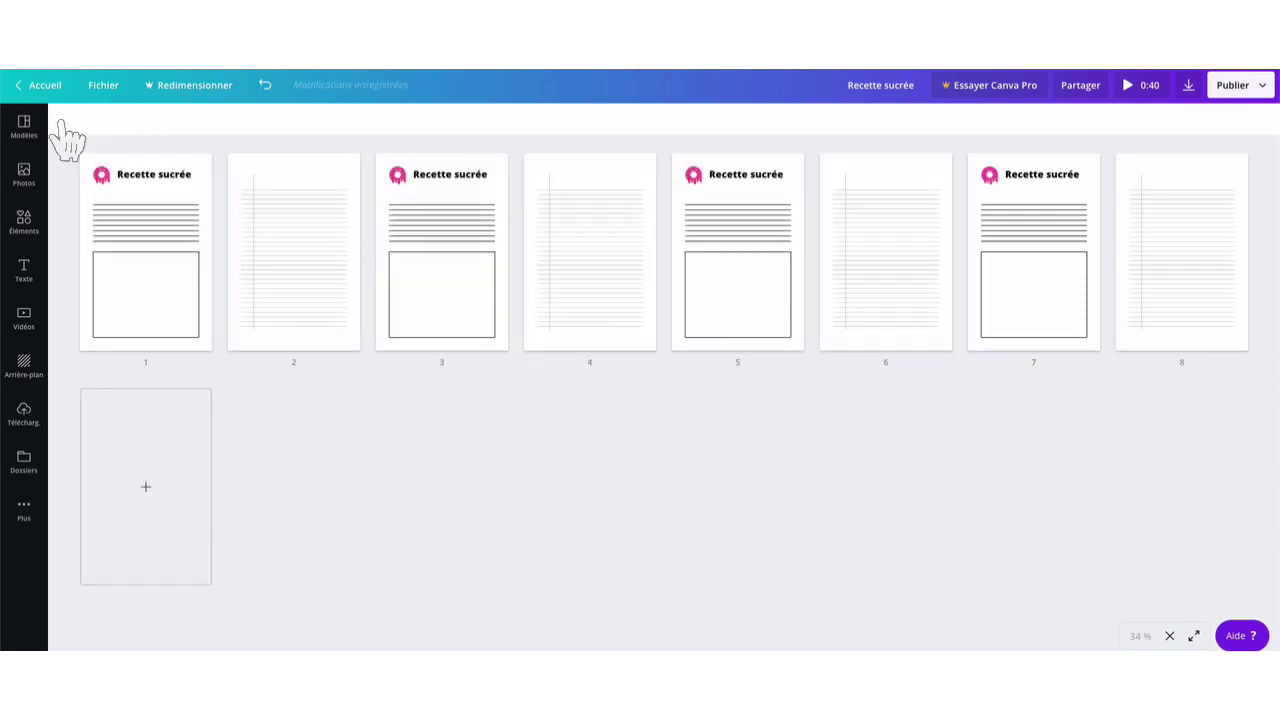
pyautogui.moveTo(78, 142); pyautogui.dragTo(1240, 352)
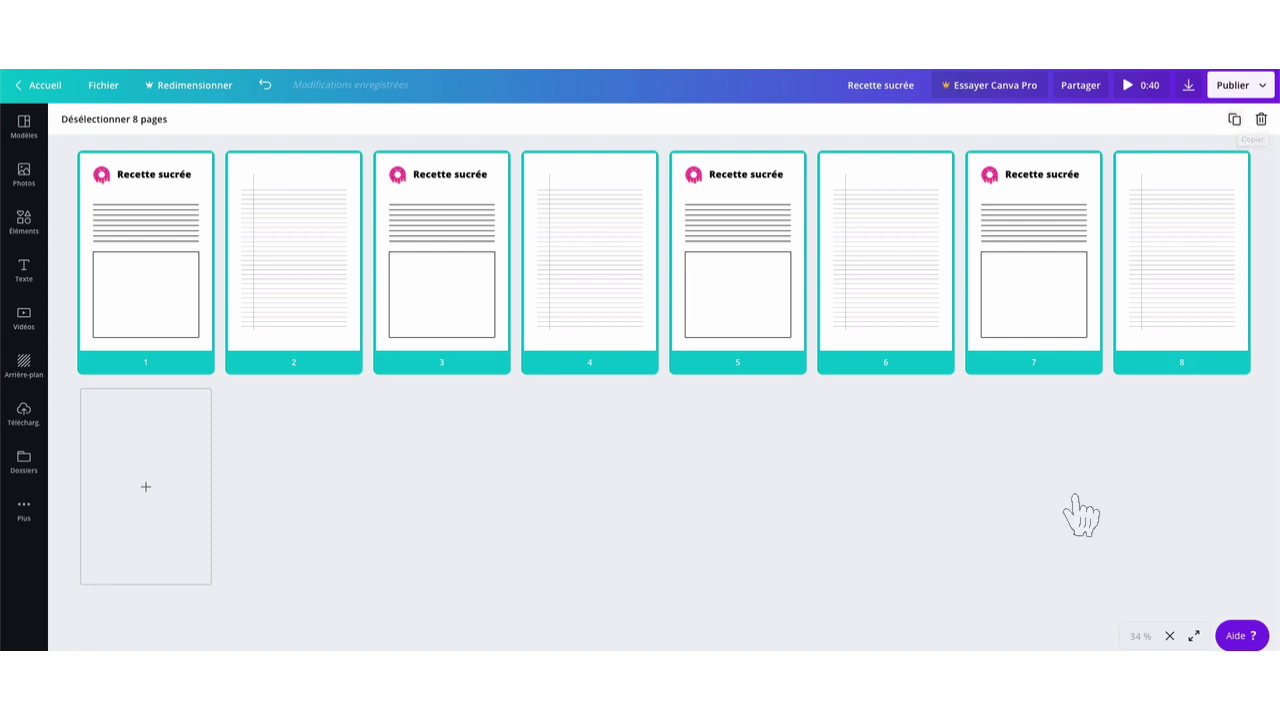
pyautogui.click(1235, 120)
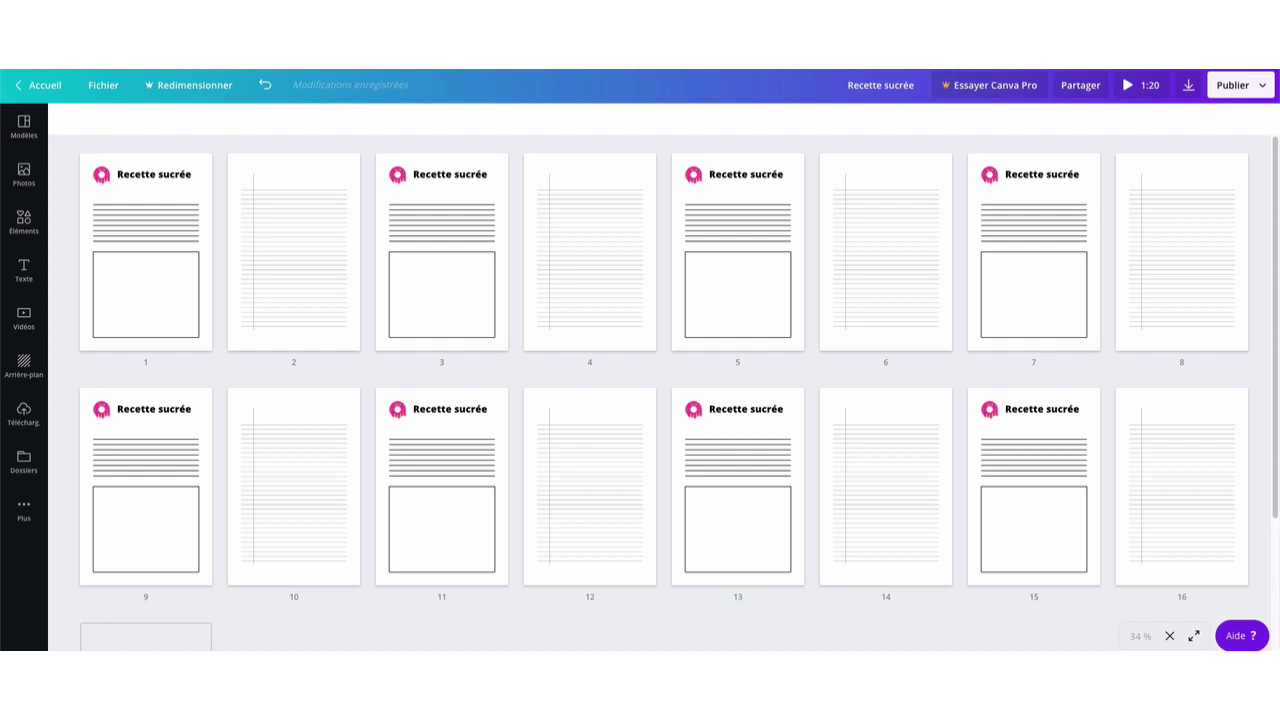
# Select all 16 pages, duplicate them in one go and look over the extended page grid
pyautogui.hotkey('ctrl', 'a')
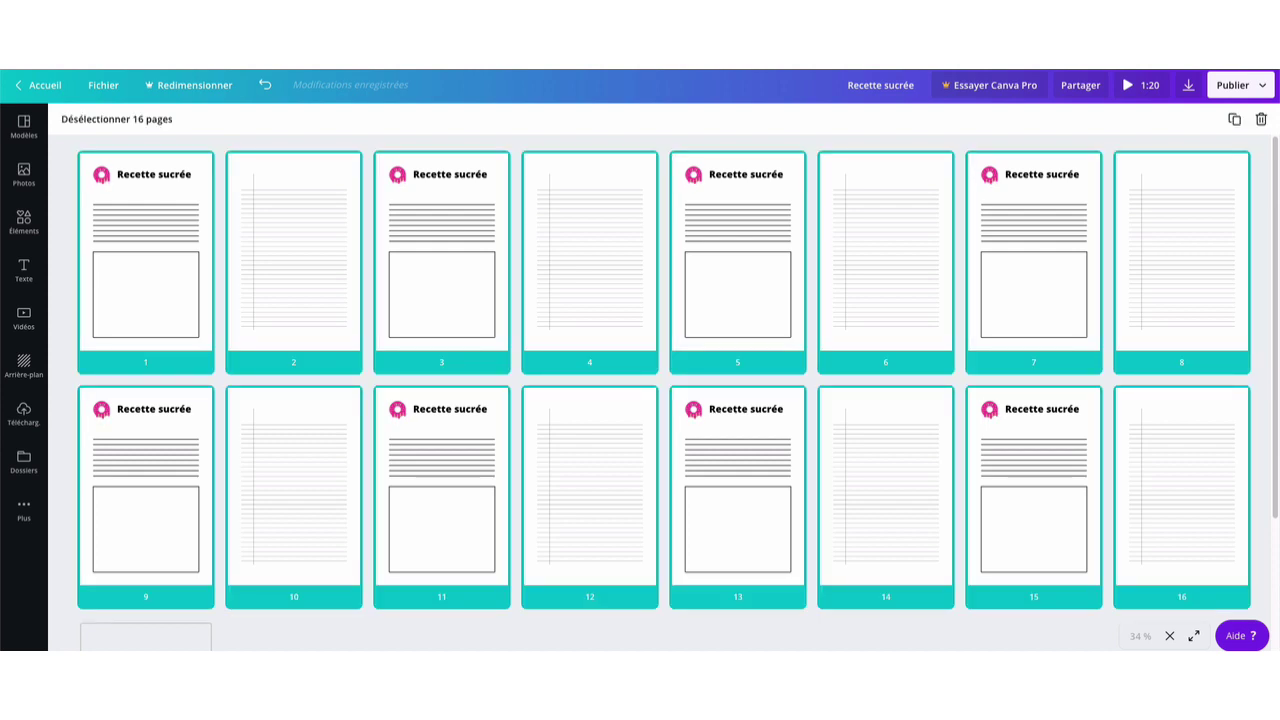
pyautogui.click(1236, 120)
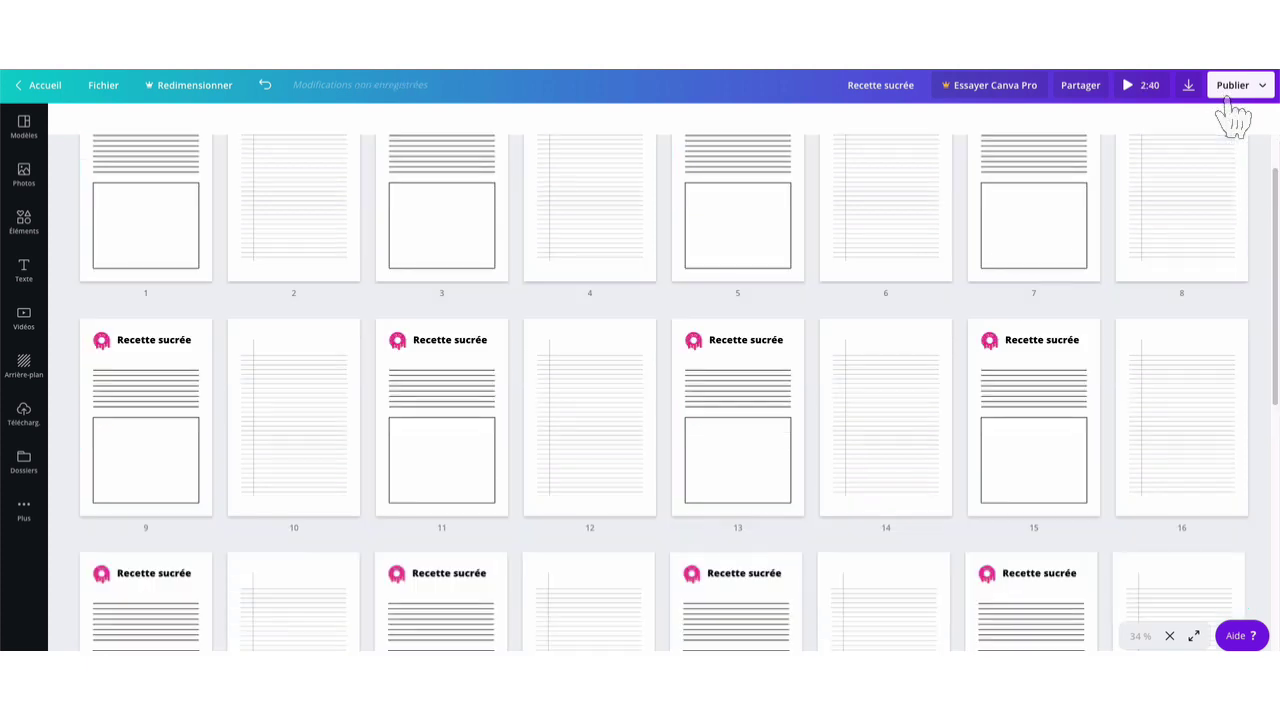
pyautogui.scroll(-6, 1180, 366)
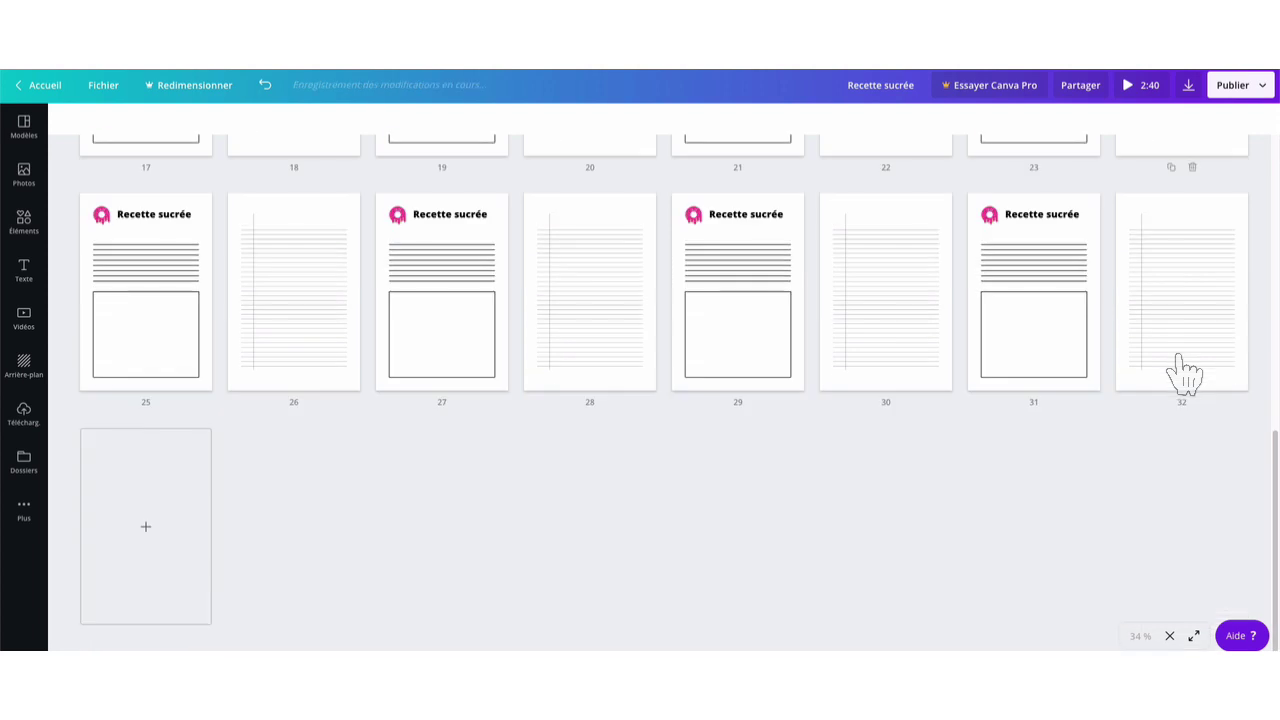
pyautogui.scroll(6, 1240, 360)
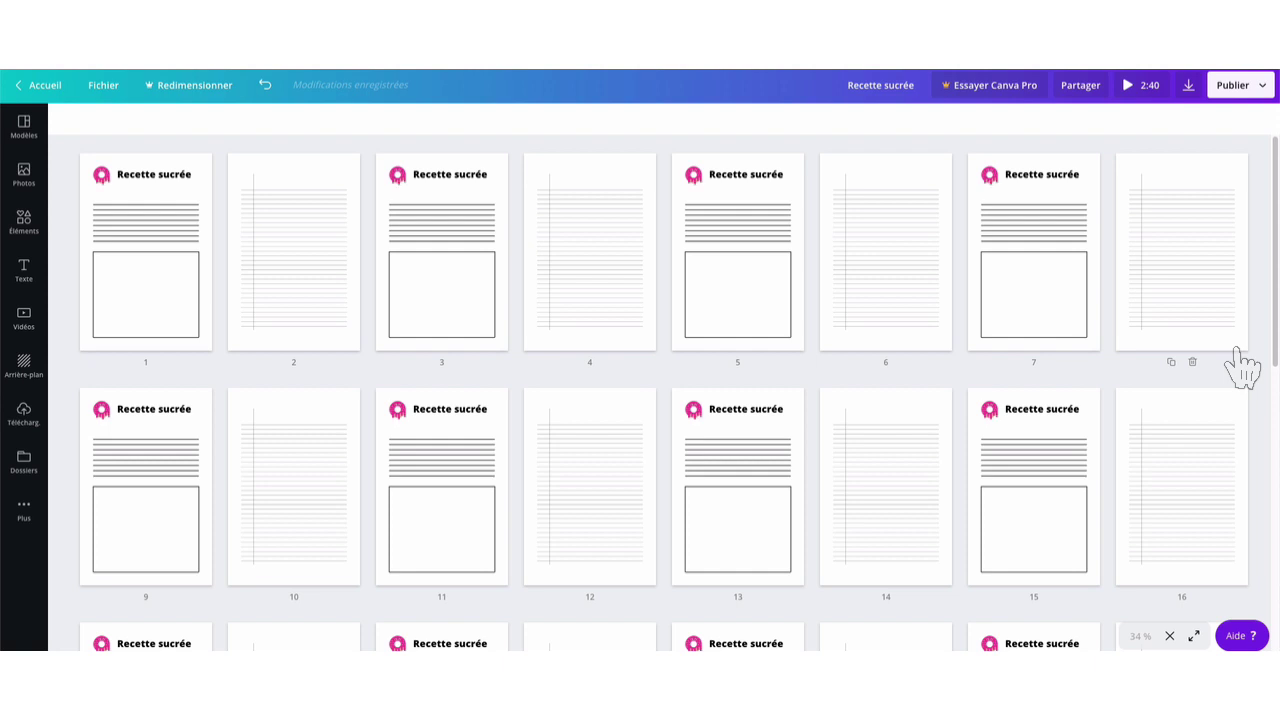
# Select all 32 pages, duplicate them together and look at the end of the page grid
pyautogui.hotkey('ctrl', 'a')
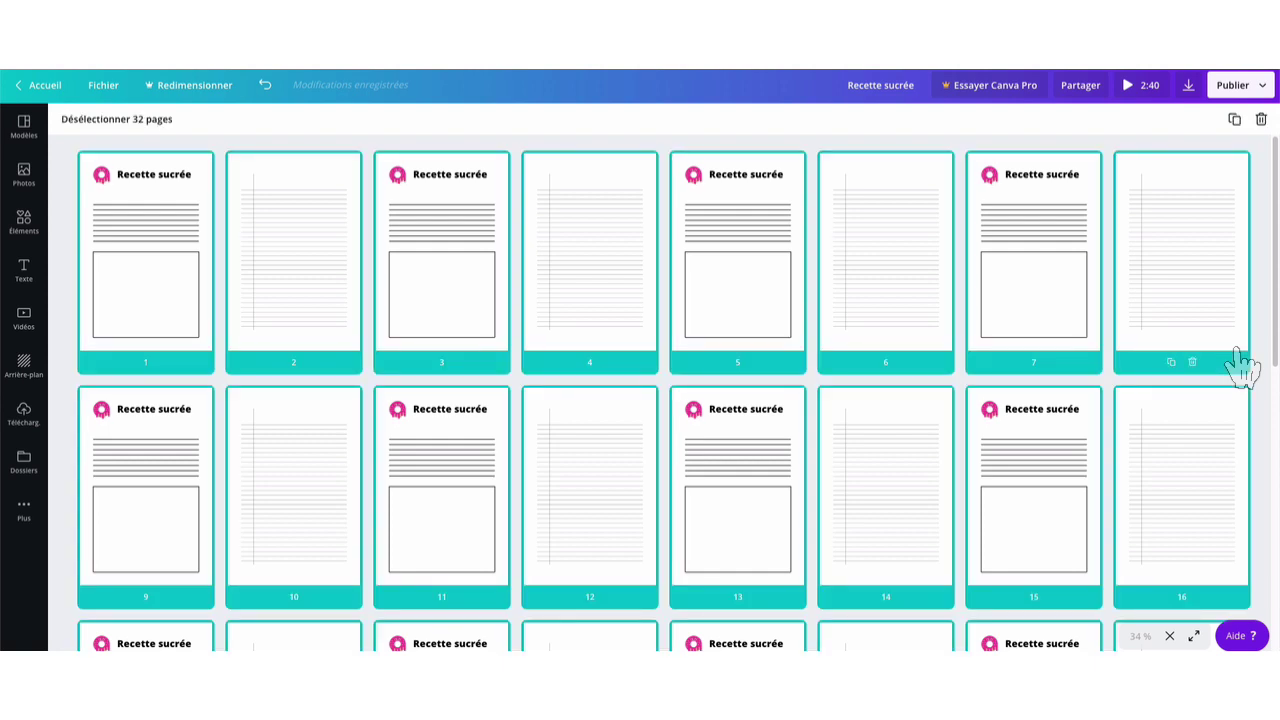
pyautogui.click(1235, 118)
pyautogui.scroll(-6, 1249, 286)
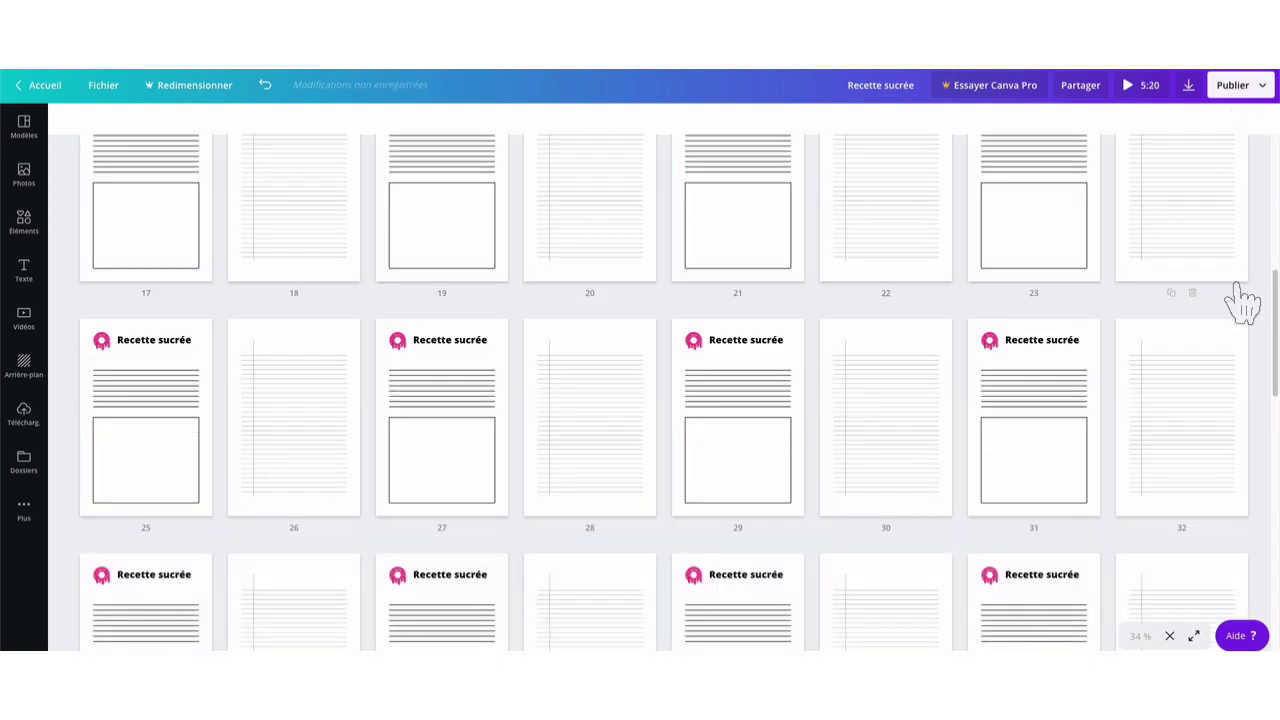
pyautogui.scroll(-6, 1243, 300)
pyautogui.scroll(-5, 1243, 300)
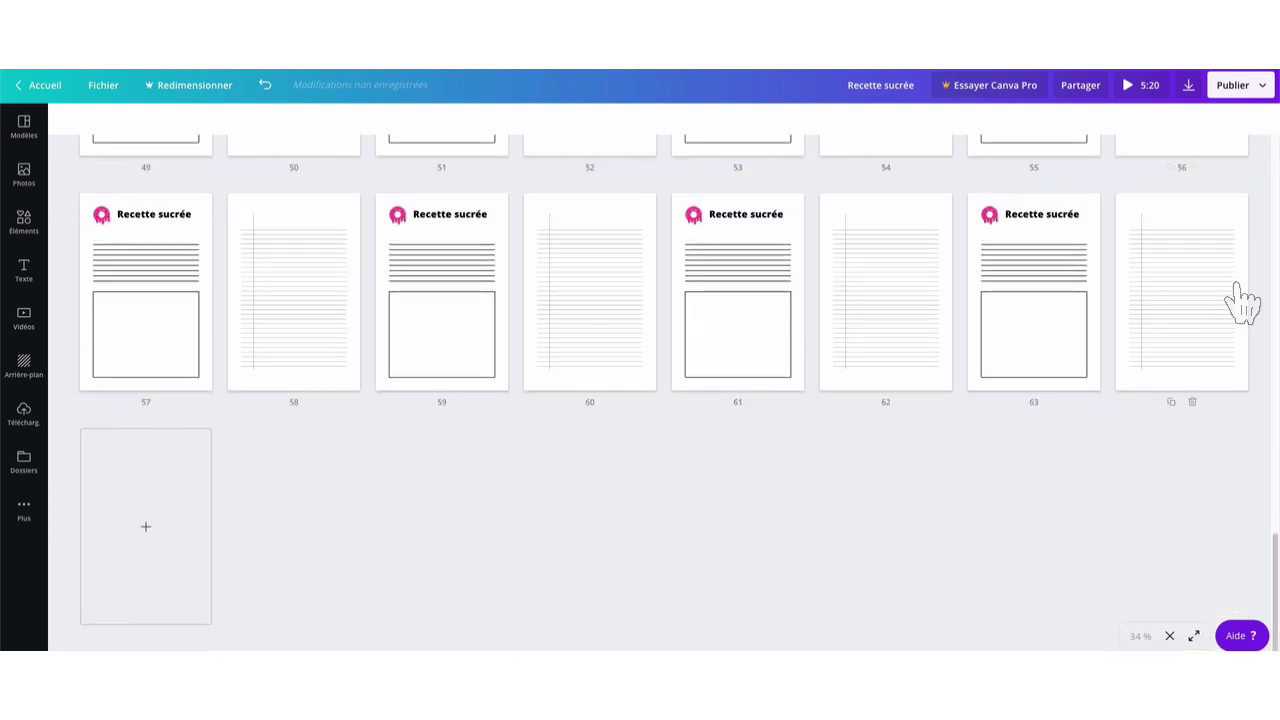
pyautogui.scroll(1, 1255, 308)
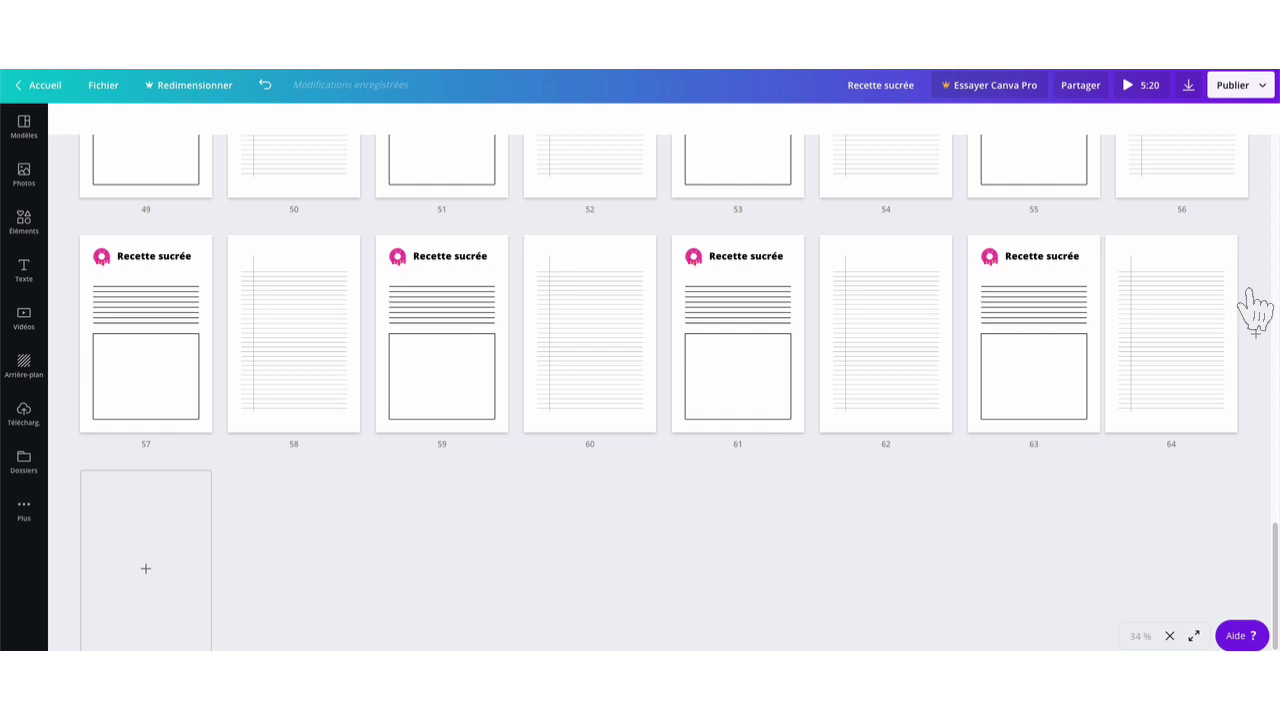
pyautogui.scroll(-1, 1255, 310)
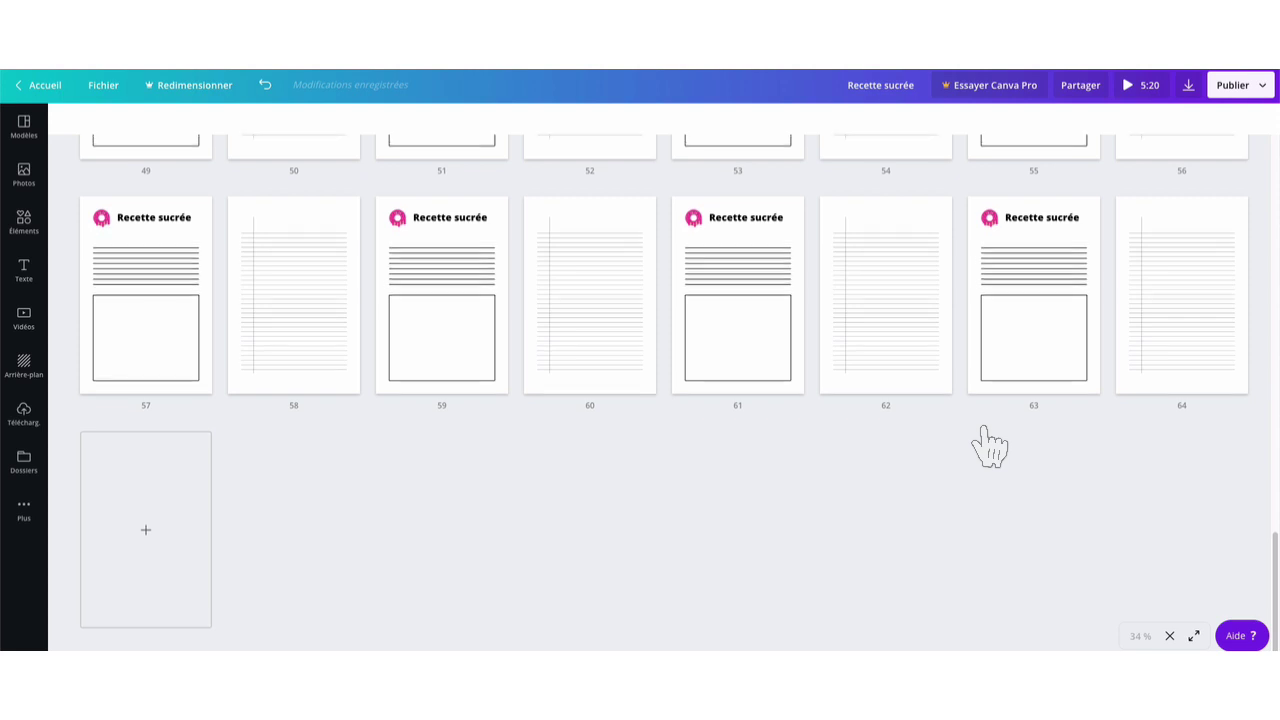
# Select pages 52 to 56 and 60 to 64 in the page grid and delete them
pyautogui.scroll(5, 990, 445)
pyautogui.scroll(-3, 990, 445)
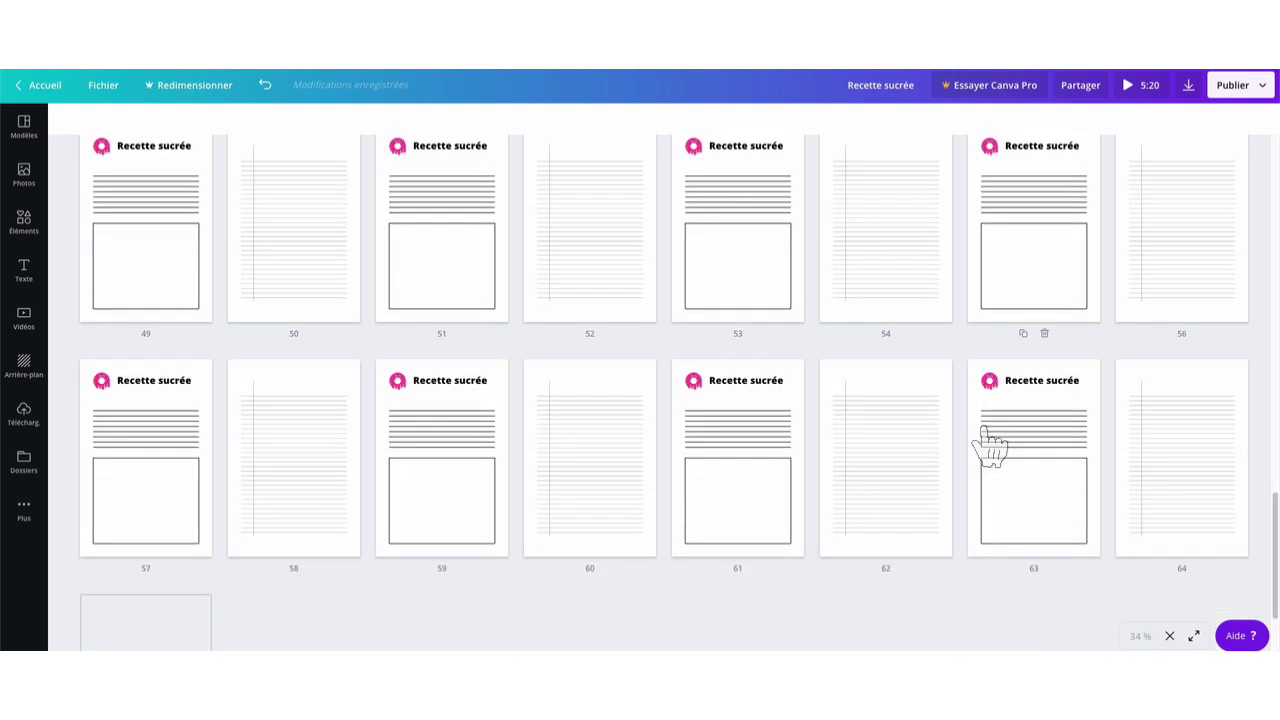
pyautogui.scroll(-2, 1060, 445)
pyautogui.scroll(2, 1134, 450)
pyautogui.scroll(2, 1134, 452)
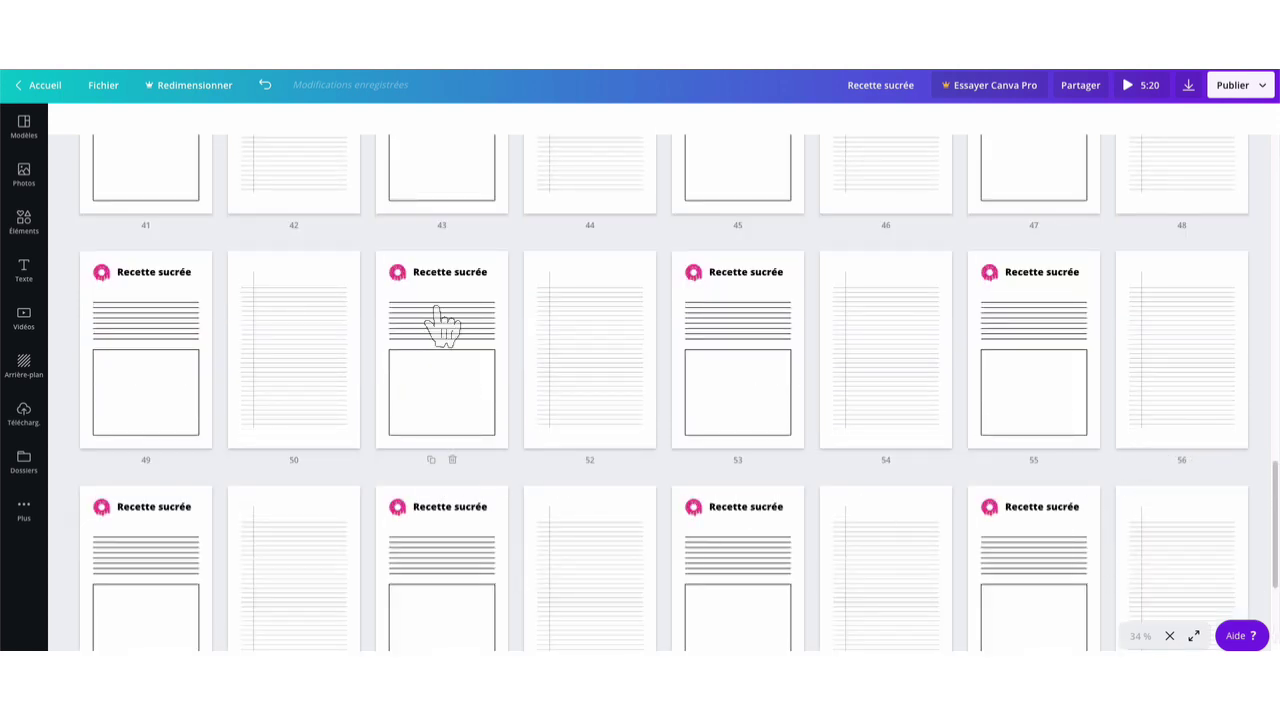
pyautogui.moveTo(522, 246); pyautogui.dragTo(1195, 645)
pyautogui.moveTo(1171, 590); pyautogui.dragTo(1114, 563)
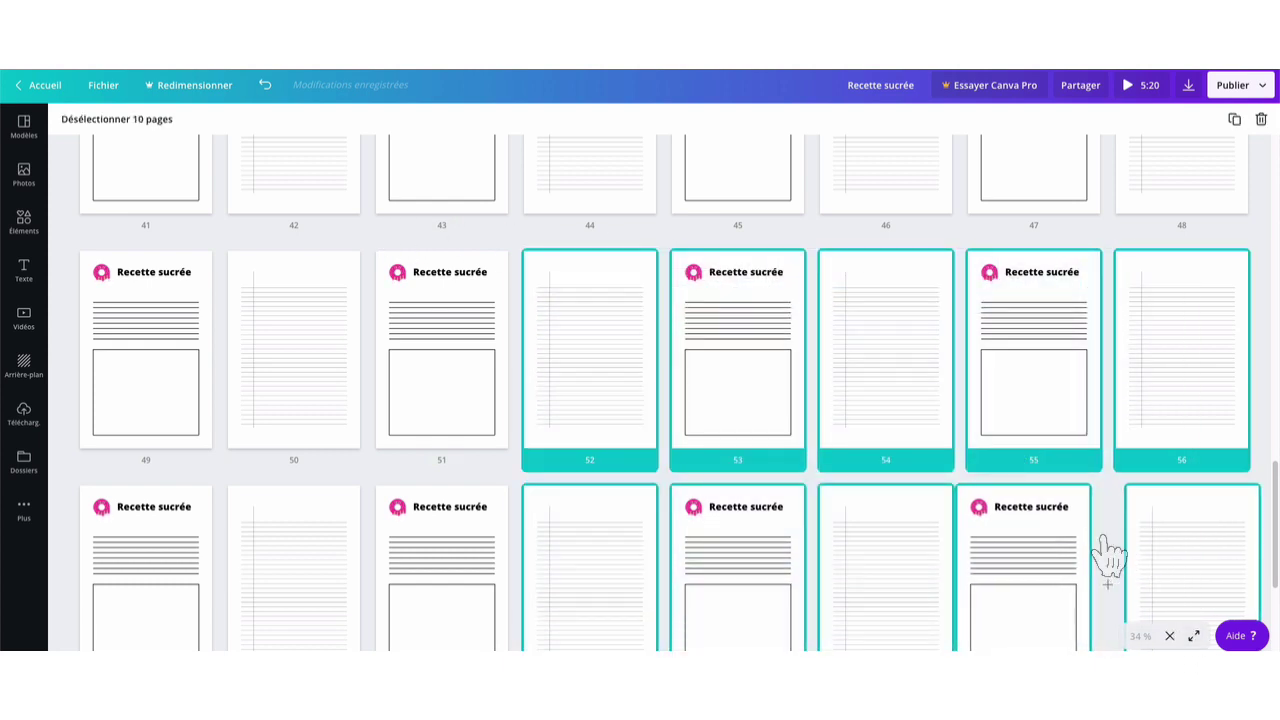
pyautogui.press('Delete')
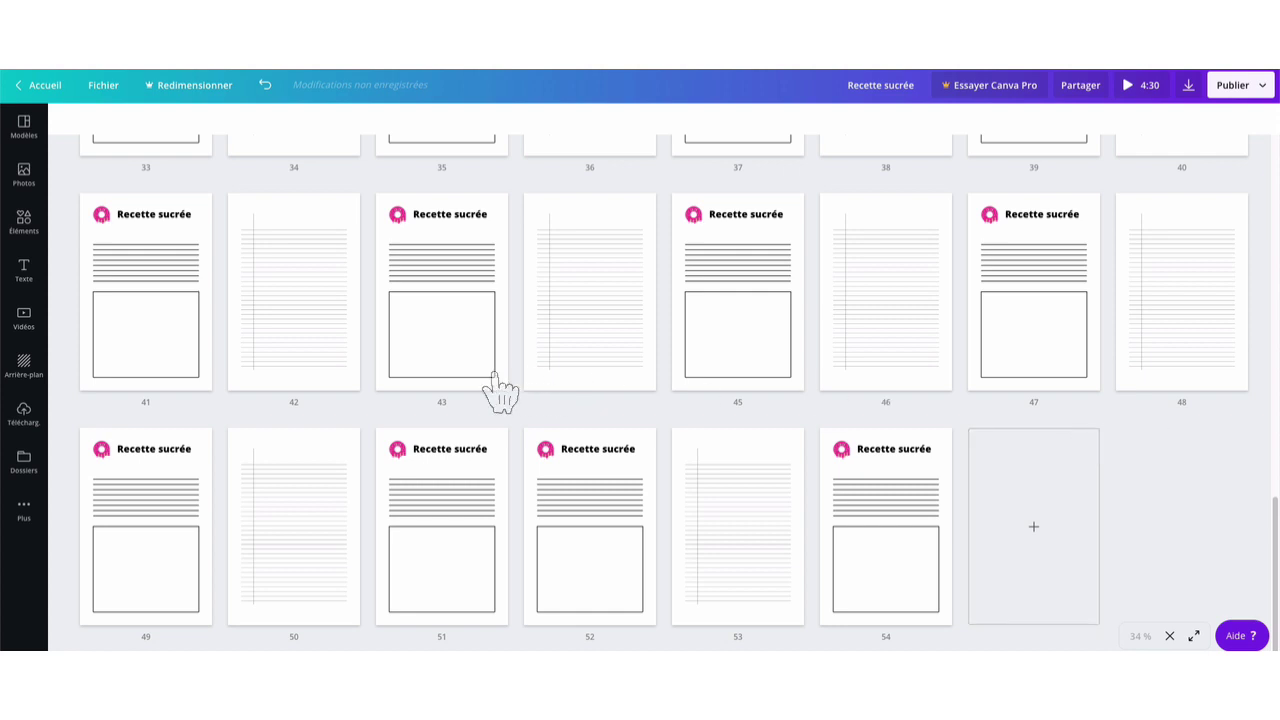
# Delete pages 51 to 54 in the page grid and duplicate the remaining 50 pages in one go
pyautogui.moveTo(467, 418); pyautogui.dragTo(970, 615)
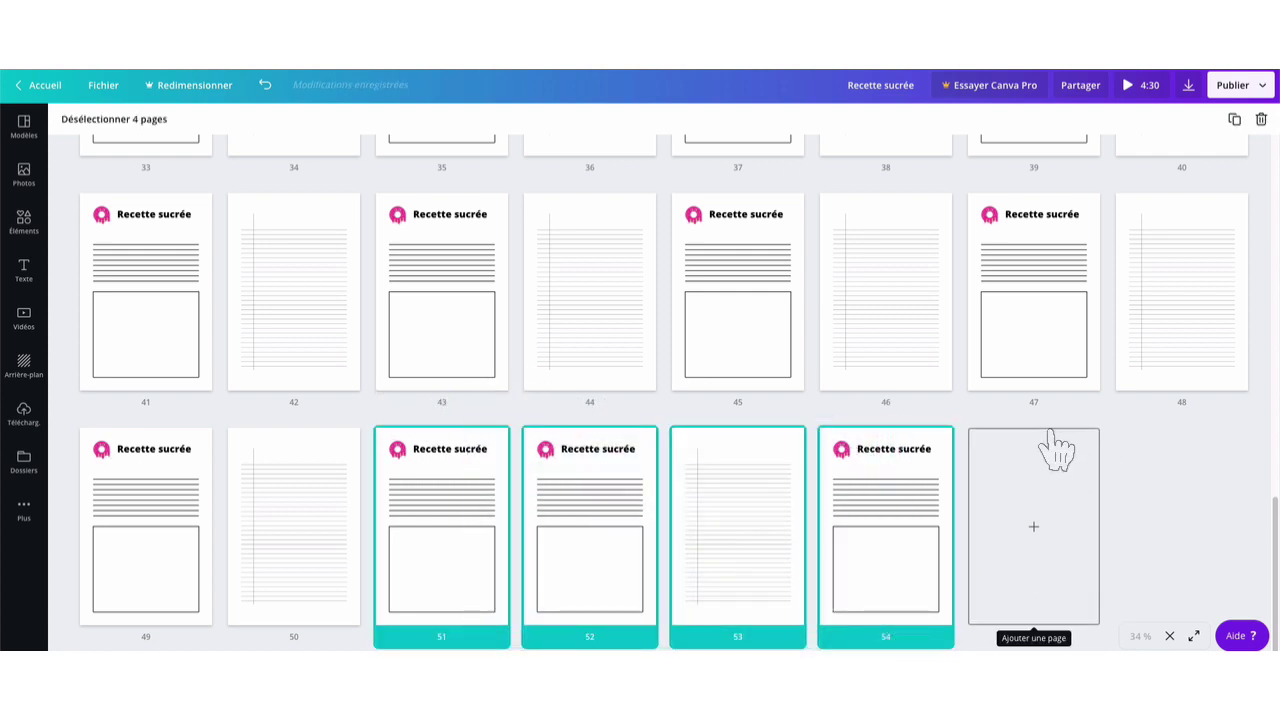
pyautogui.press('Delete')
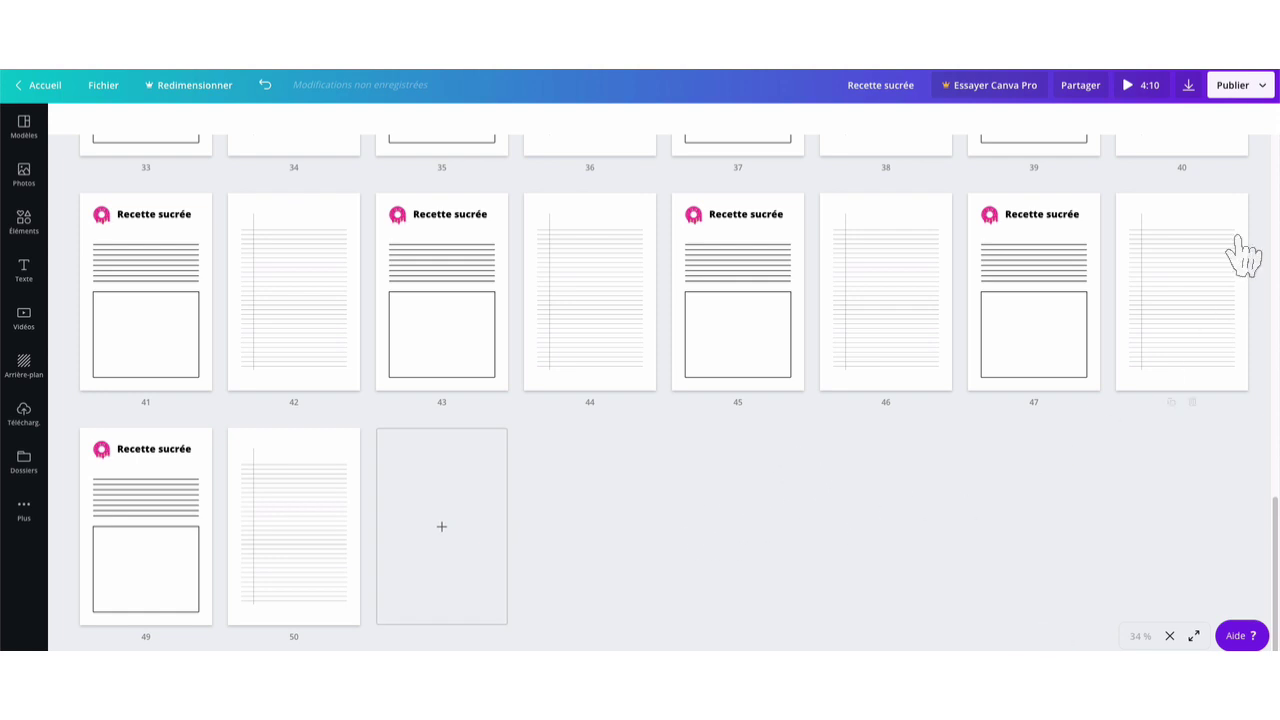
pyautogui.hotkey('ctrl', 'a')
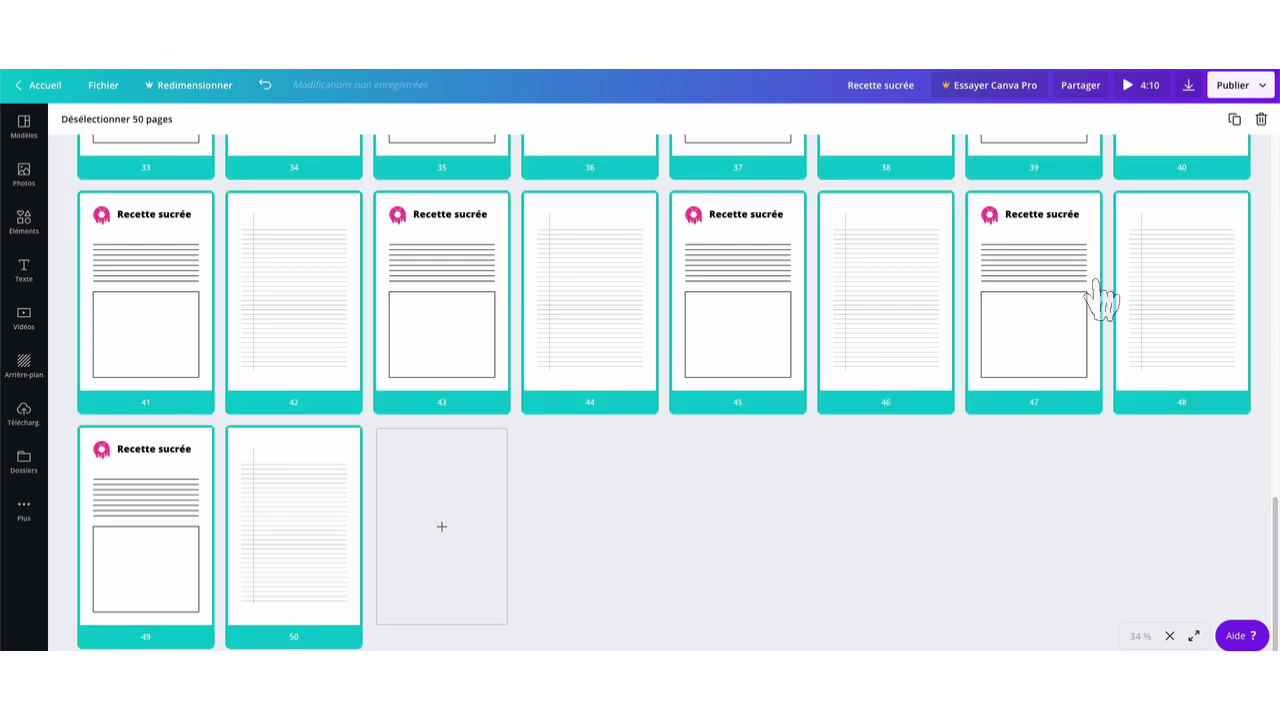
pyautogui.click(1236, 116)
# Look over the extended page grid from the first page to the last to check the alternating recipe and lined pages
pyautogui.scroll(-5, 805, 490)
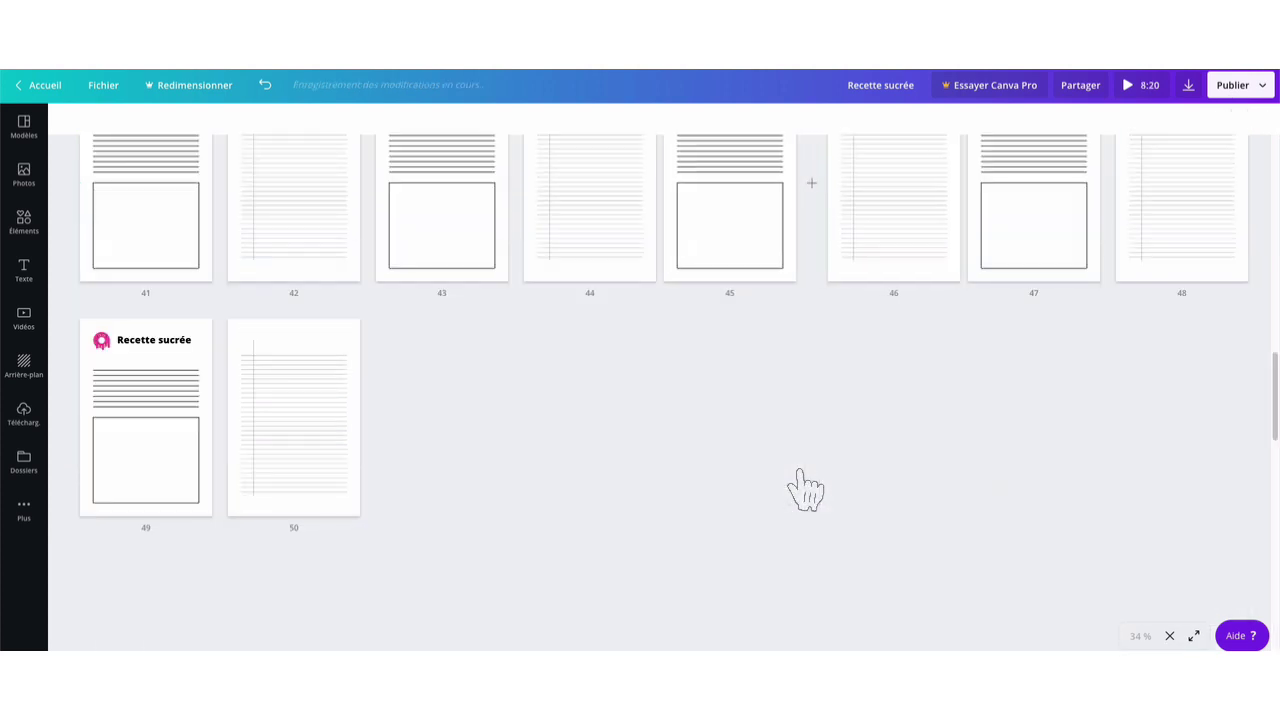
pyautogui.scroll(-8, 805, 490)
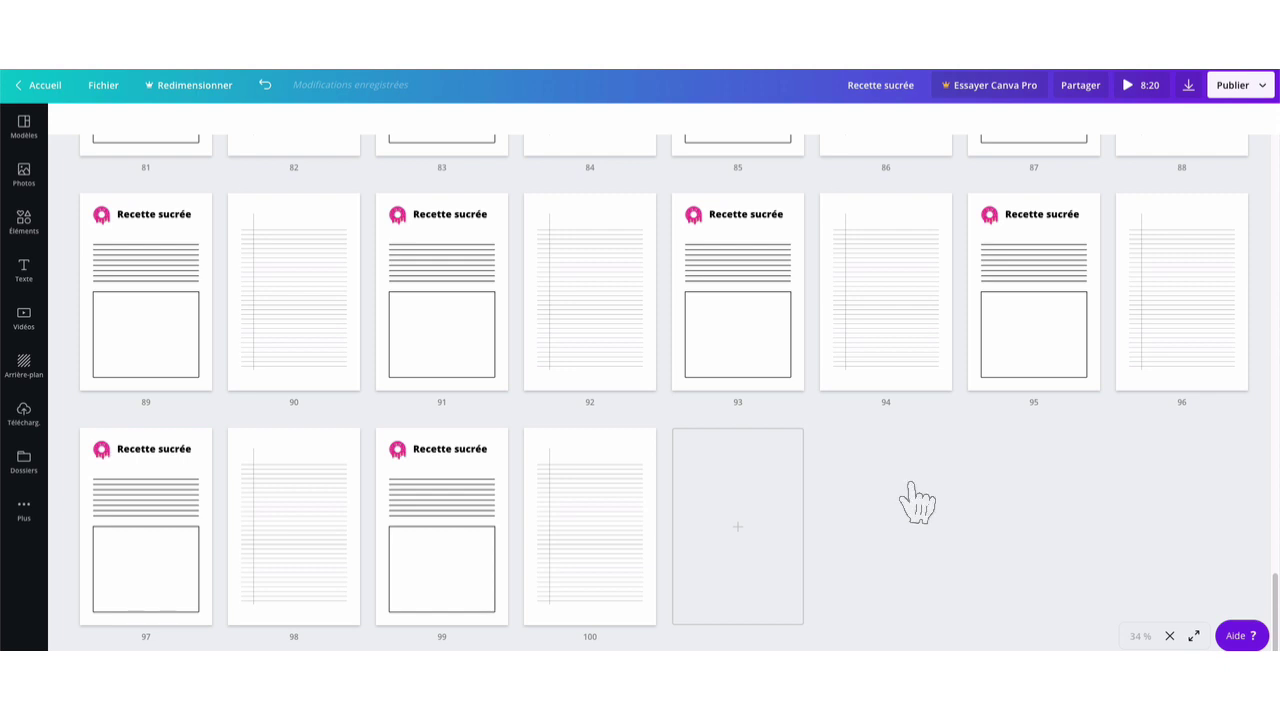
pyautogui.scroll(15, 917, 503)
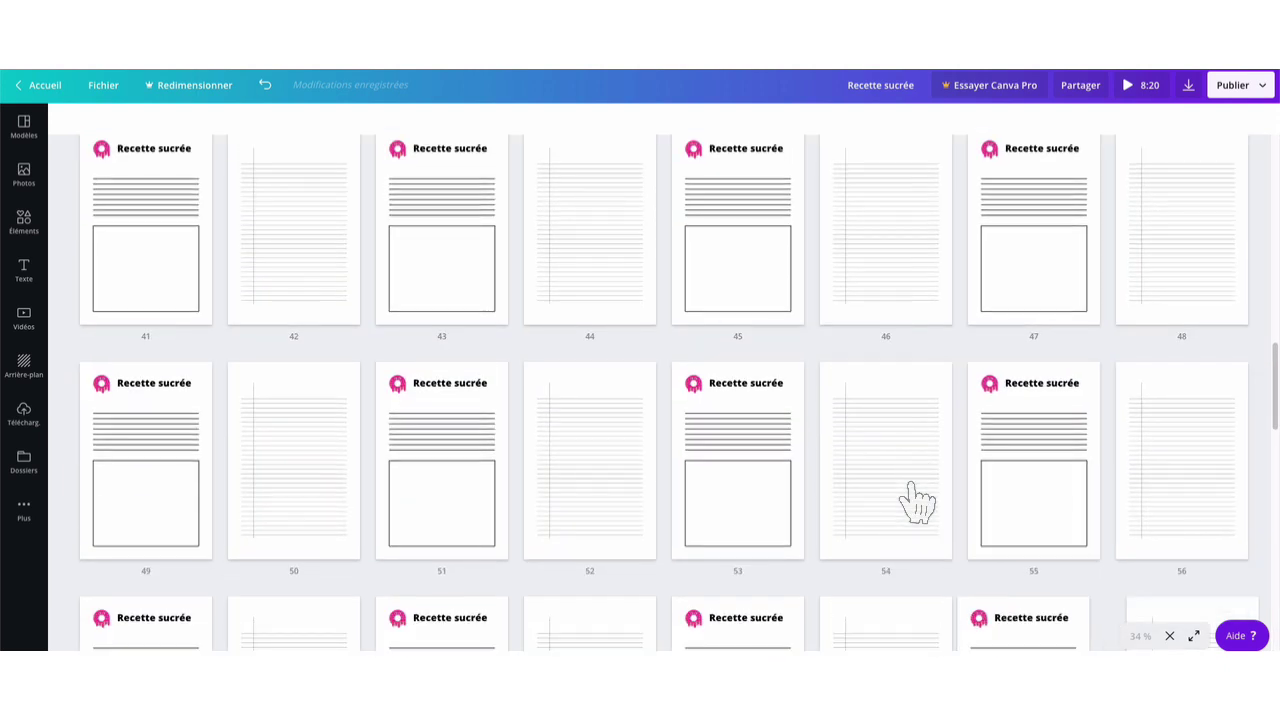
pyautogui.scroll(10, 917, 503)
pyautogui.scroll(2, 917, 503)
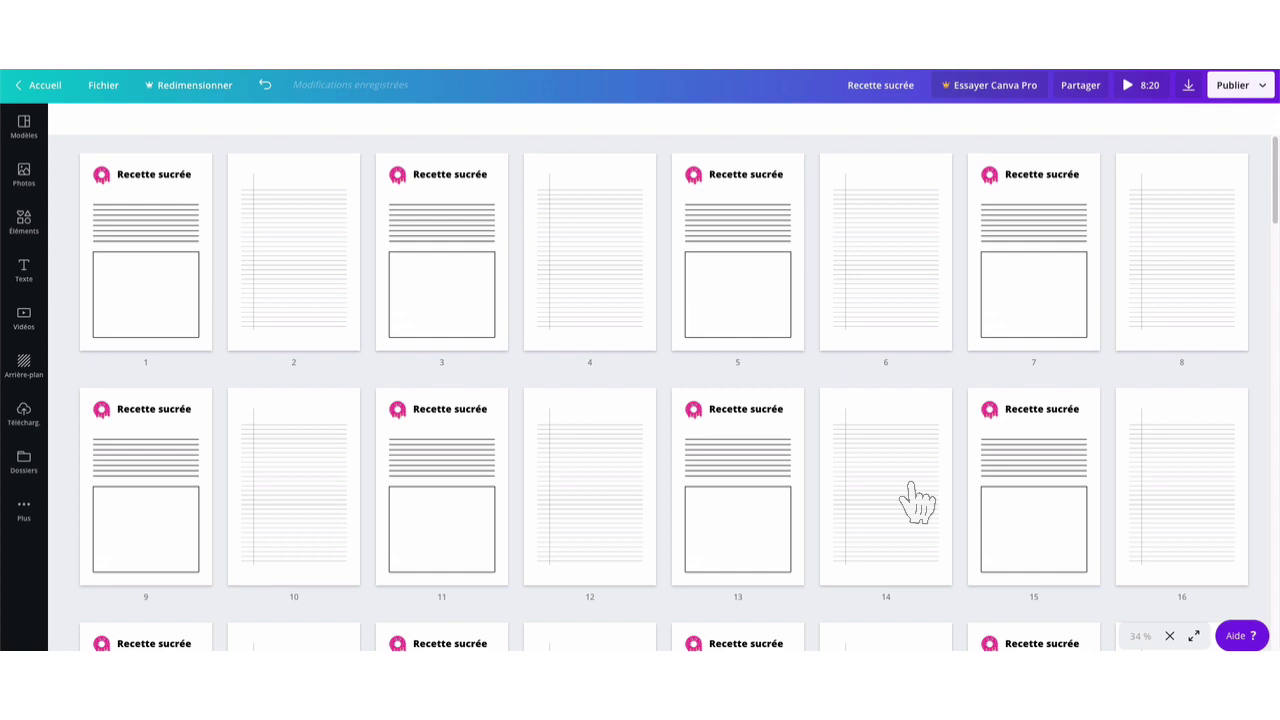
pyautogui.scroll(-20, 917, 503)
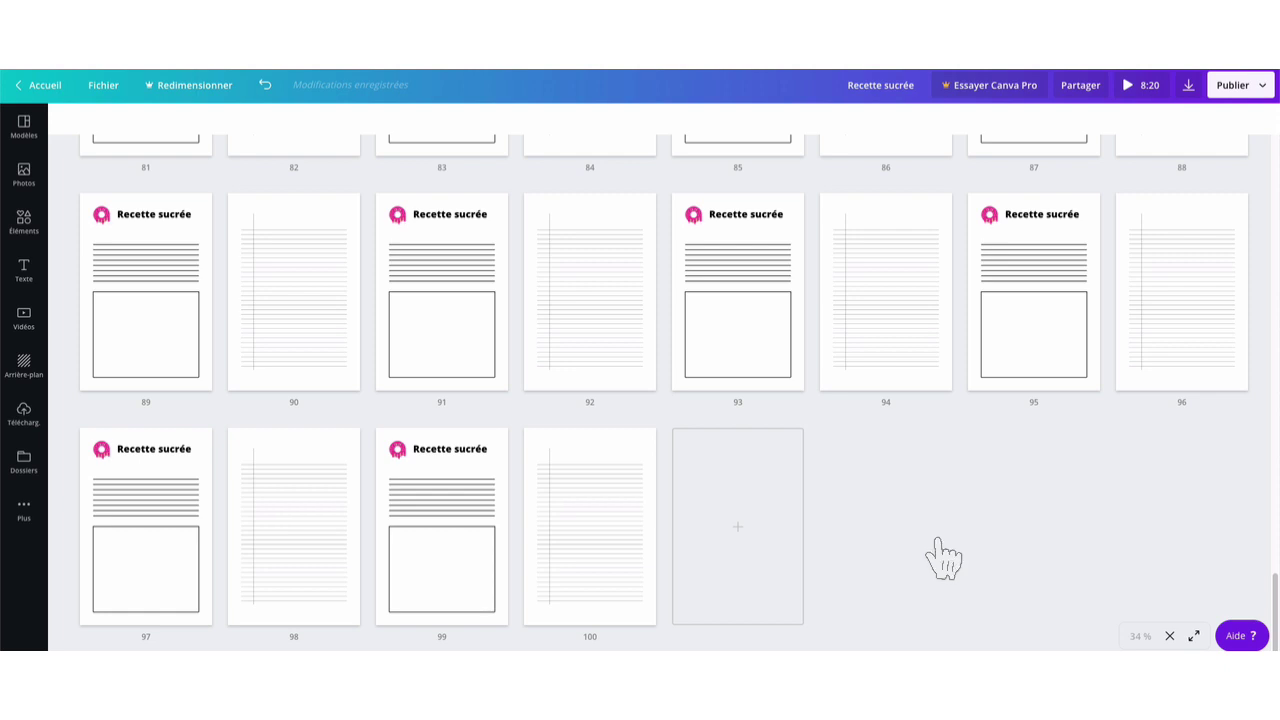
pyautogui.scroll(20, 944, 558)
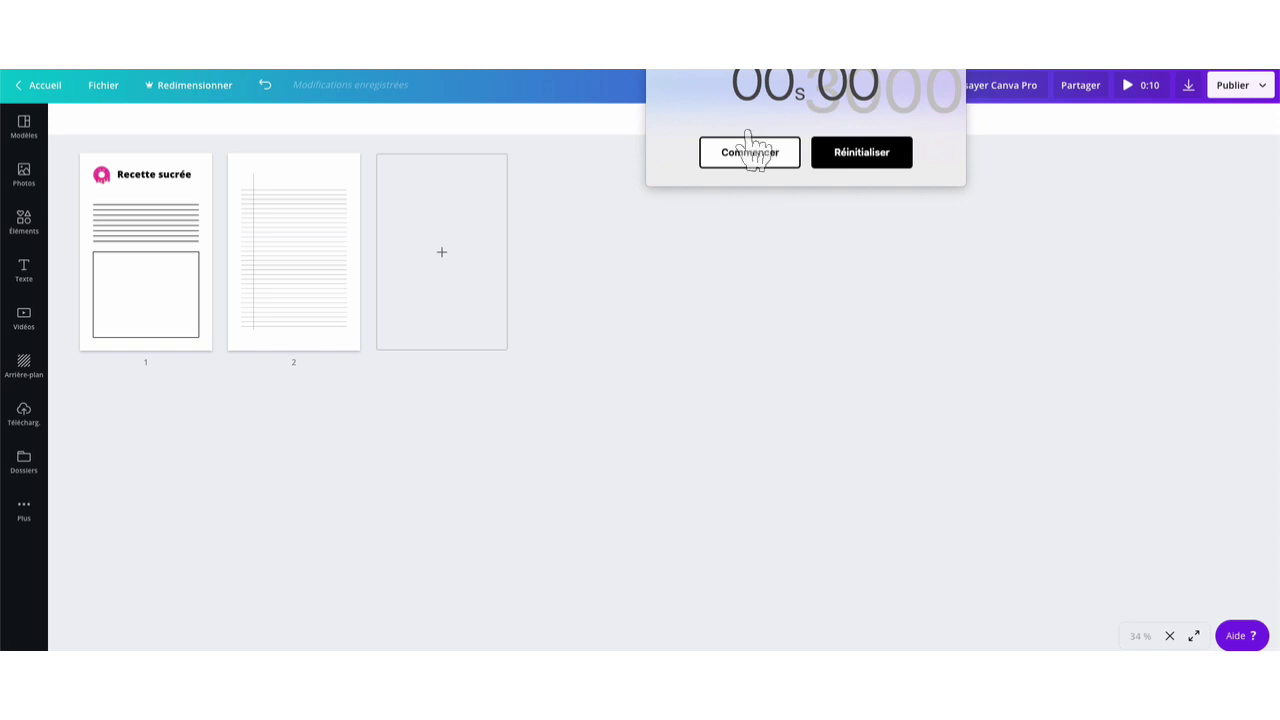
# Start the stopwatch and duplicate all pages together three times in a row, growing the notebook from 2 to 16 pages
pyautogui.click(748, 152)
pyautogui.moveTo(100, 135); pyautogui.dragTo(332, 316)
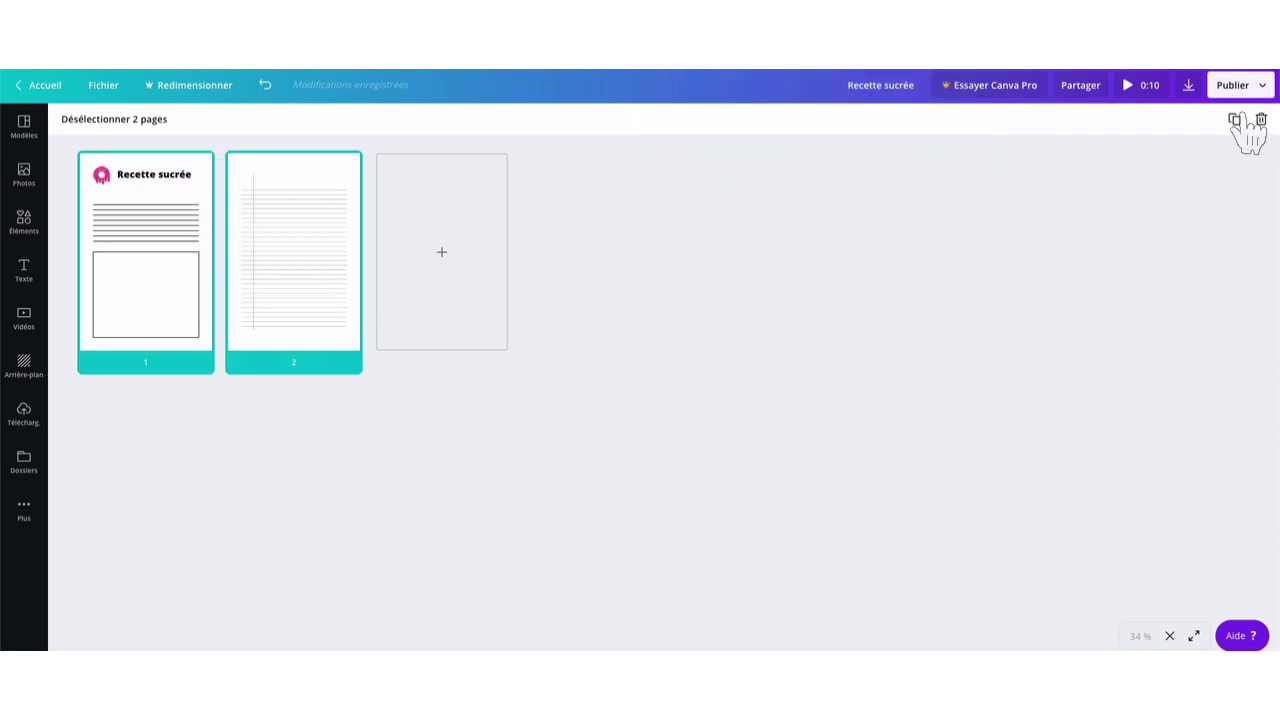
pyautogui.click(1235, 119)
pyautogui.moveTo(115, 120); pyautogui.dragTo(640, 300)
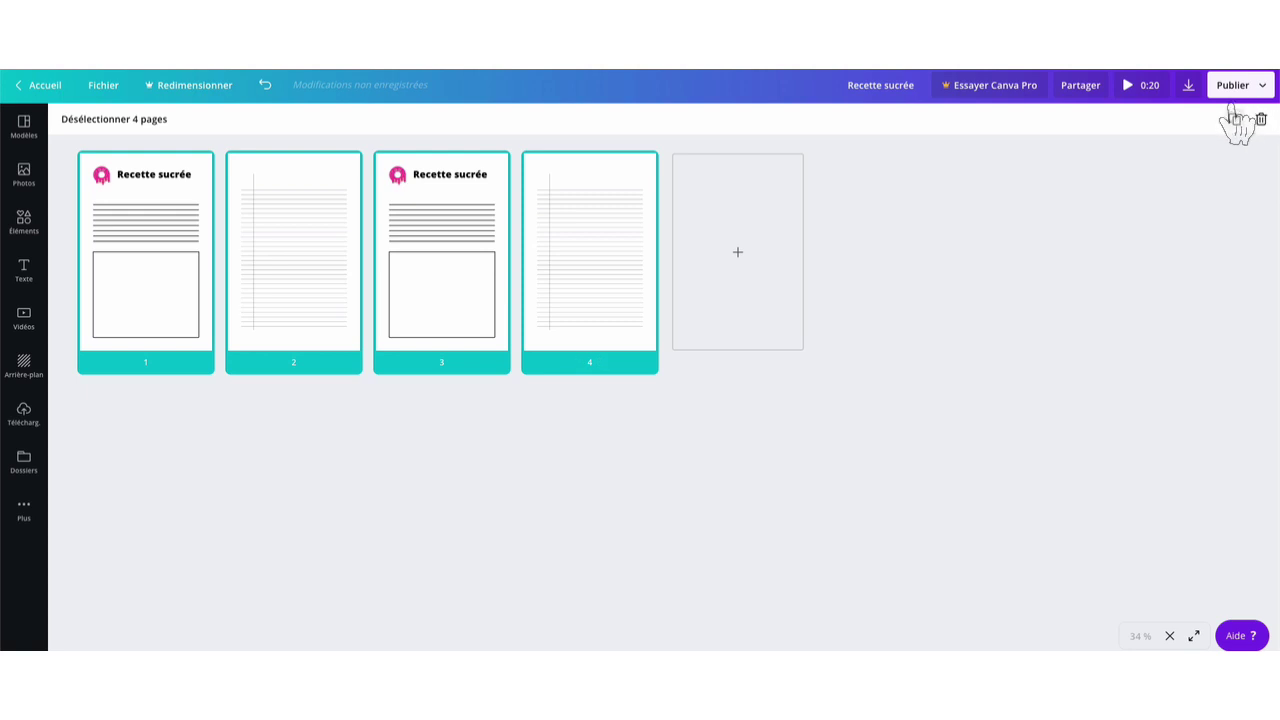
pyautogui.click(1235, 119)
pyautogui.moveTo(90, 125); pyautogui.dragTo(1257, 309)
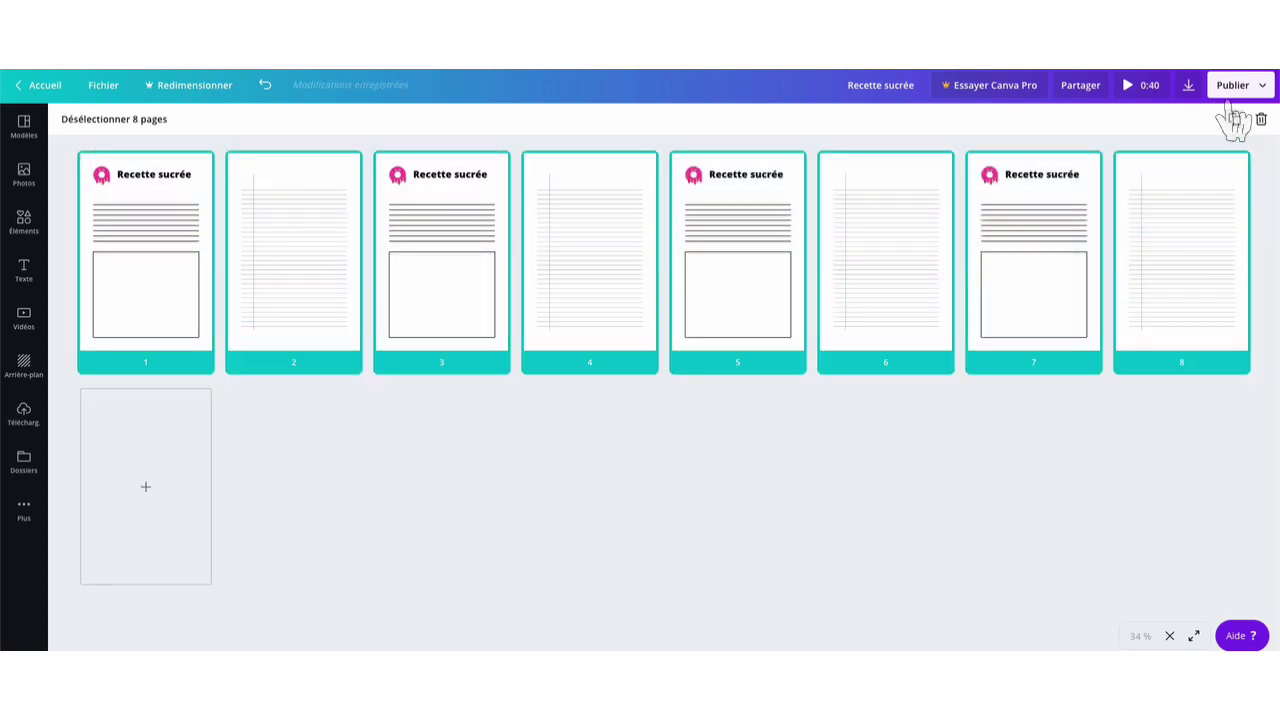
pyautogui.click(1235, 119)
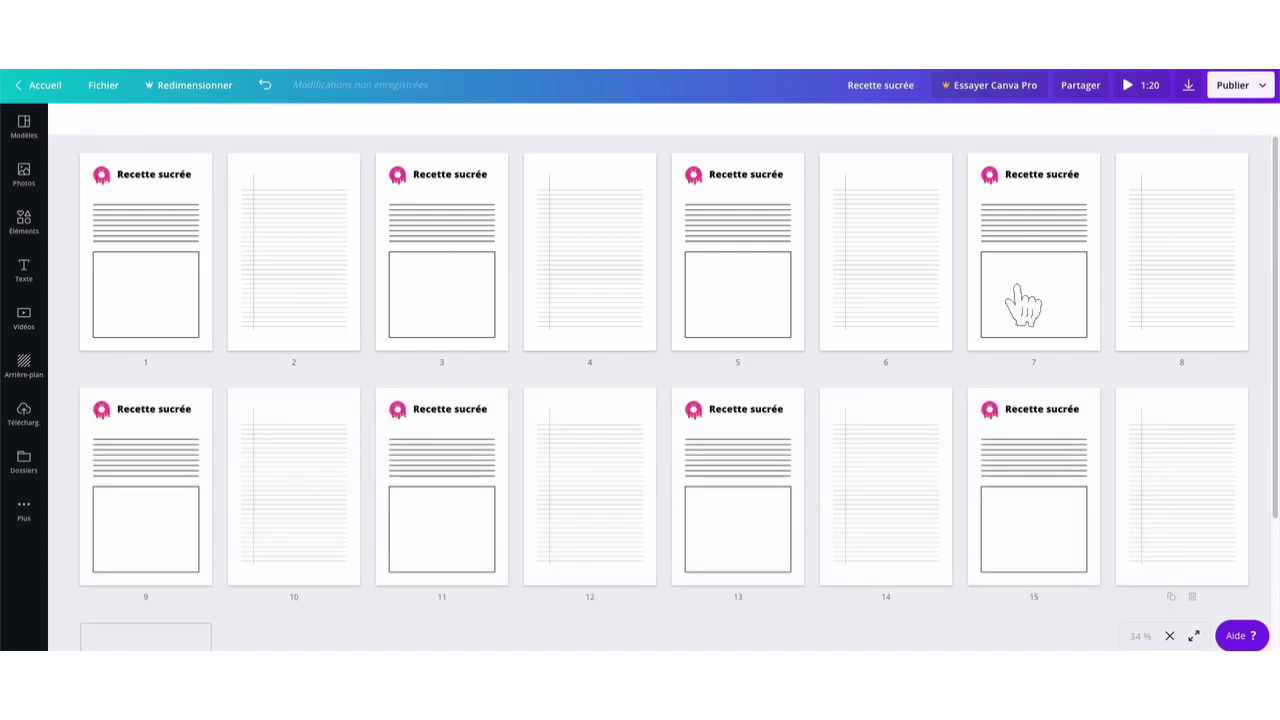
# Select all 16 pages, duplicate them together and check the end of the page grid
pyautogui.moveTo(80, 137); pyautogui.dragTo(1180, 500)
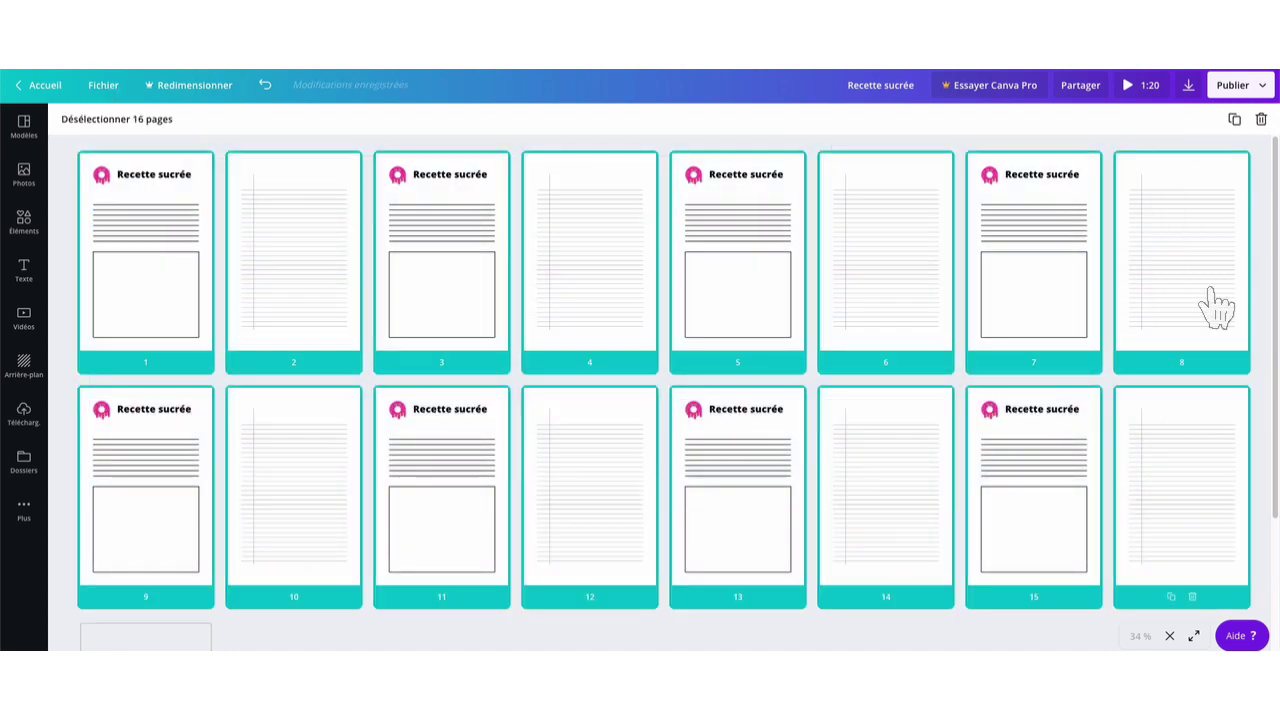
pyautogui.click(1235, 119)
pyautogui.scroll(-1, 1163, 165)
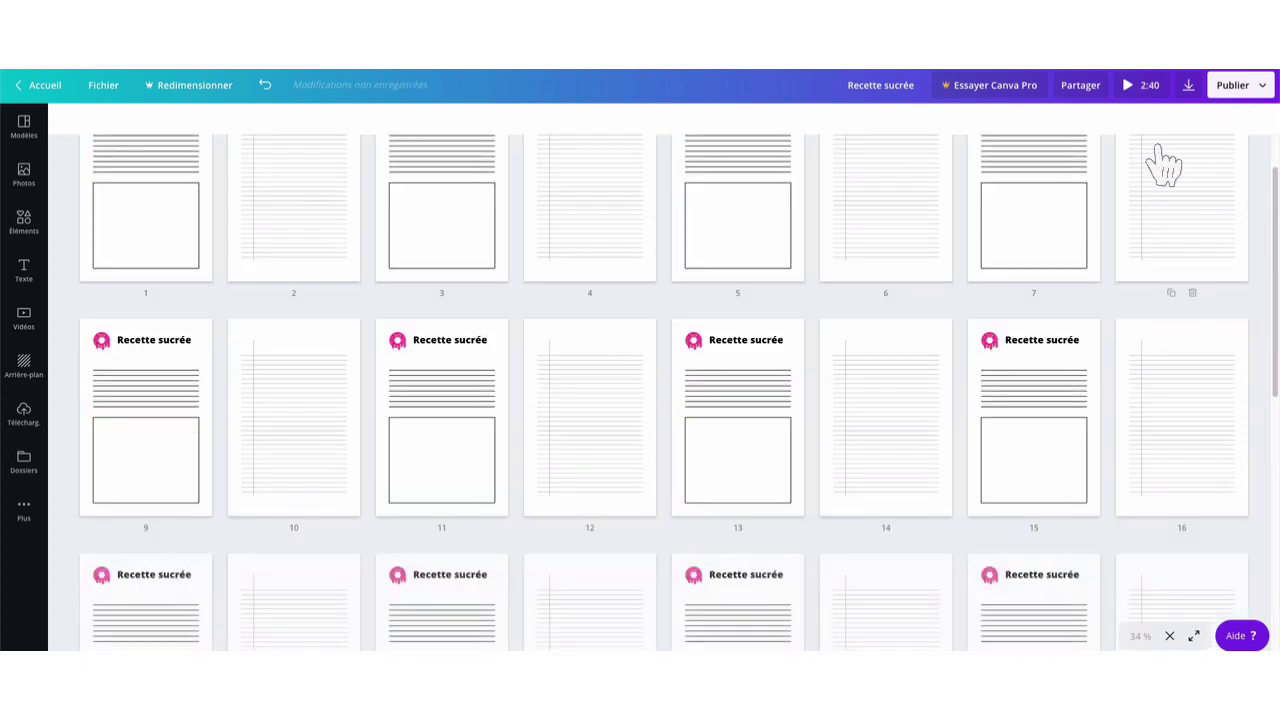
pyautogui.scroll(-6, 1160, 163)
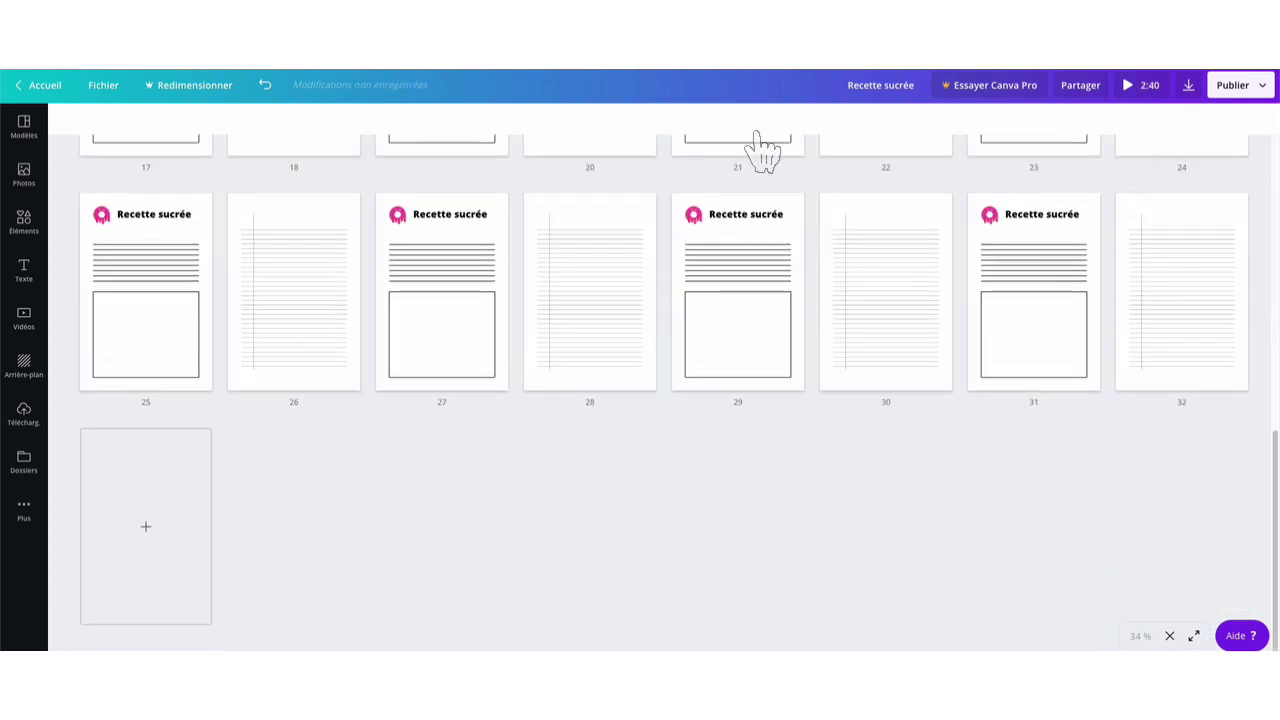
# Select all 32 pages in the grid and duplicate them in one go
pyautogui.scroll(2, 978, 149)
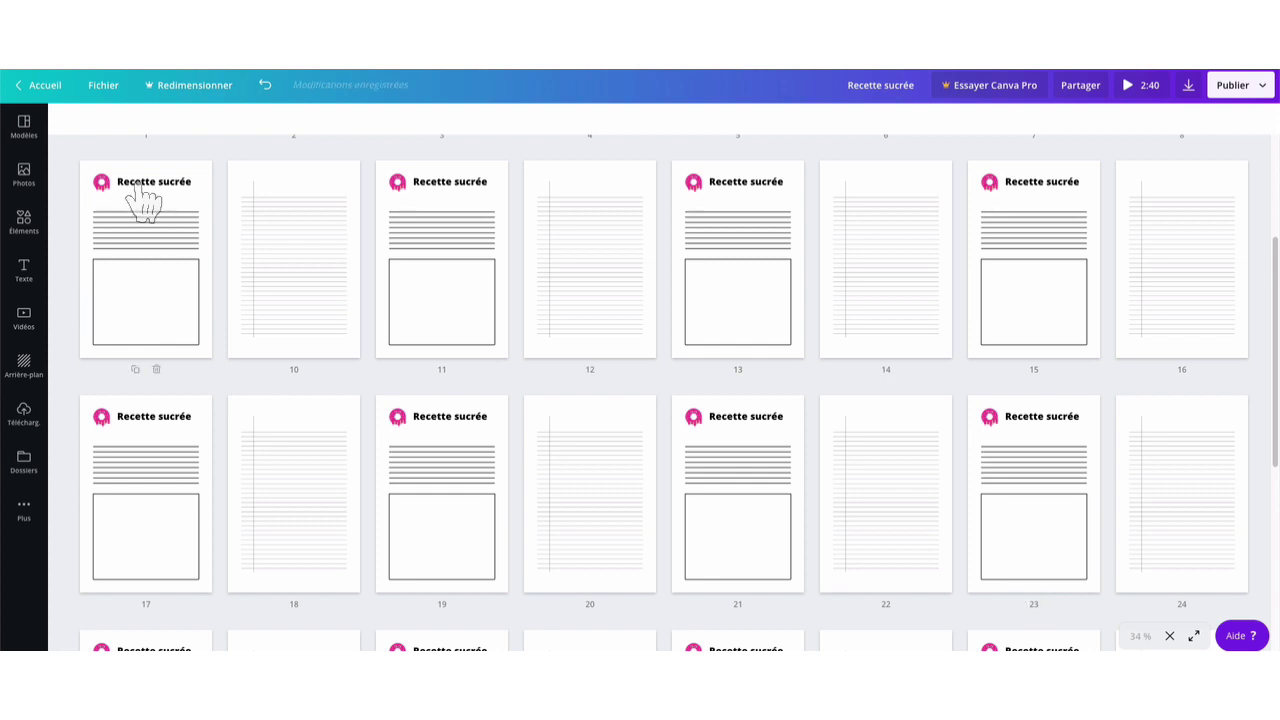
pyautogui.moveTo(63, 137); pyautogui.dragTo(1214, 545)
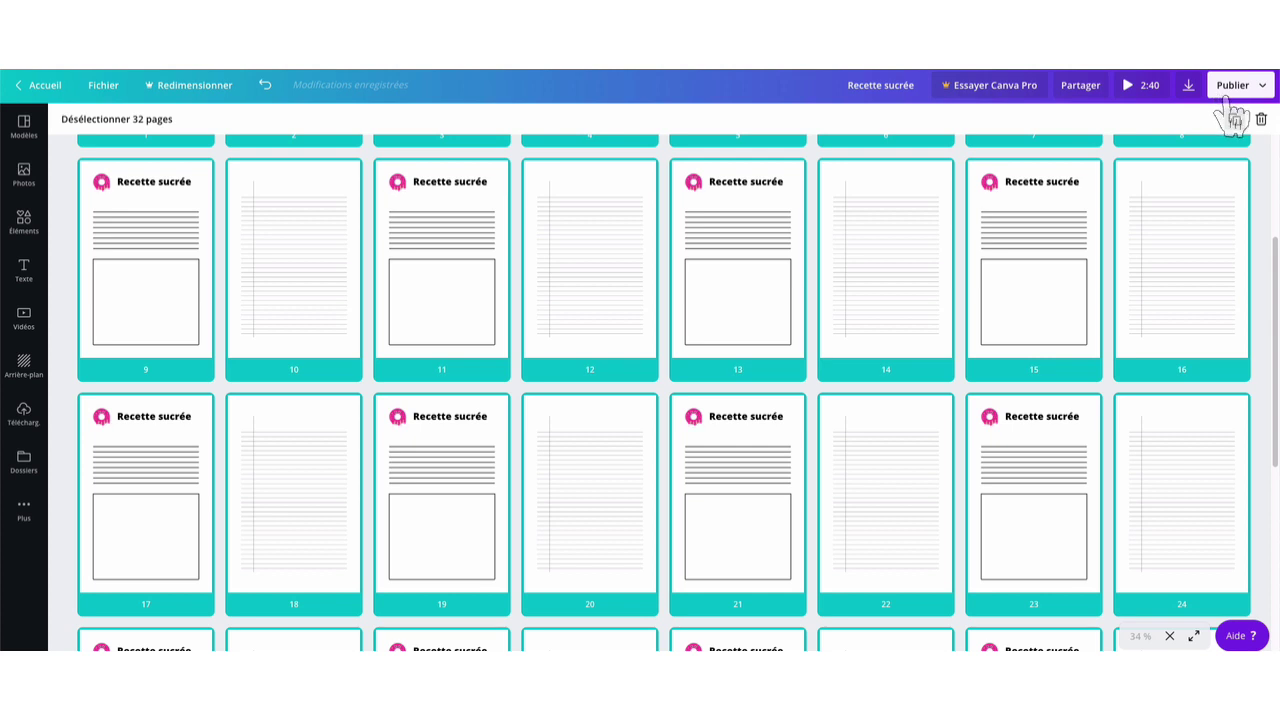
pyautogui.click(1235, 118)
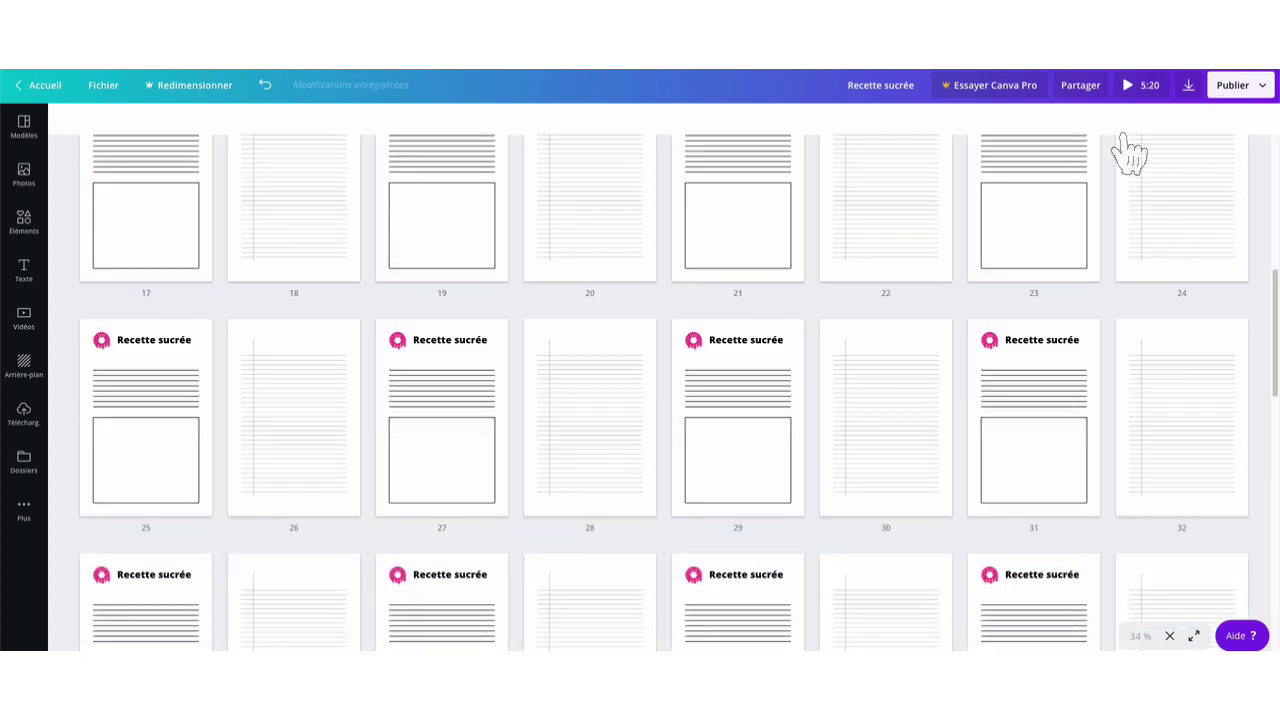
pyautogui.scroll(-10, 703, 195)
# Delete the surplus pages 51 to 64 in the page grid so that 50 pages are left
pyautogui.scroll(3, 731, 177)
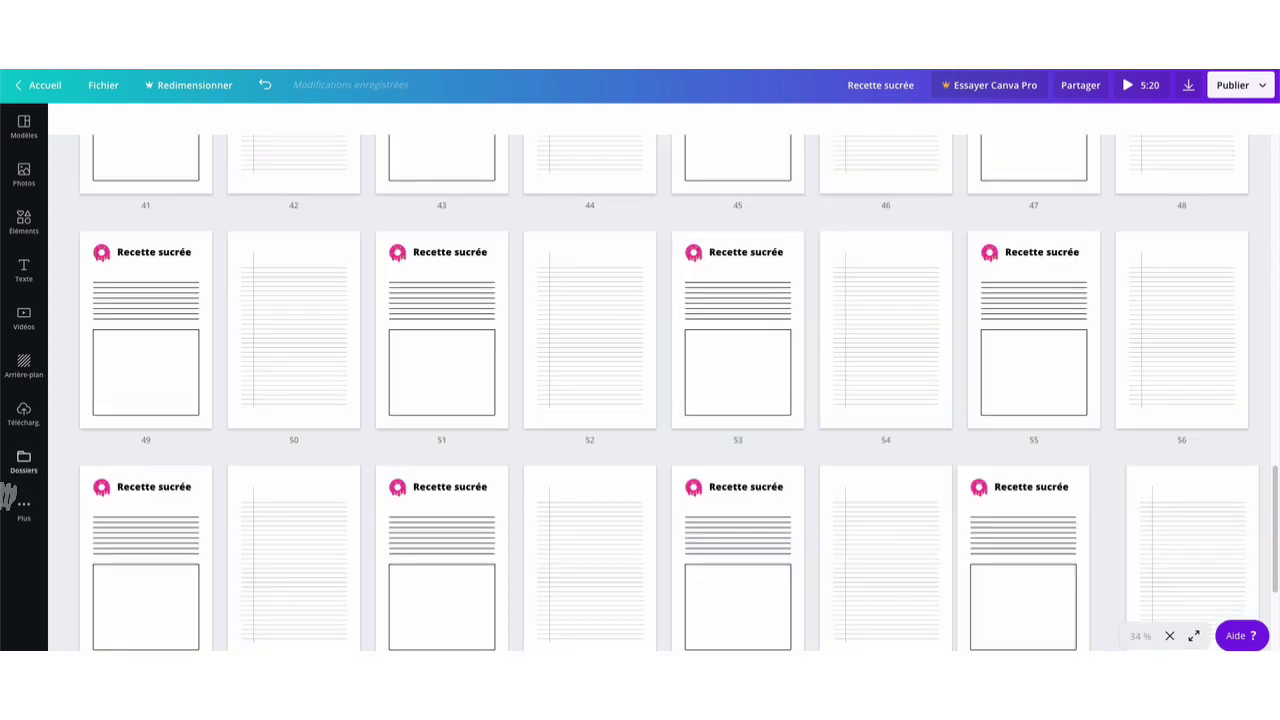
pyautogui.moveTo(100, 452); pyautogui.dragTo(1166, 545)
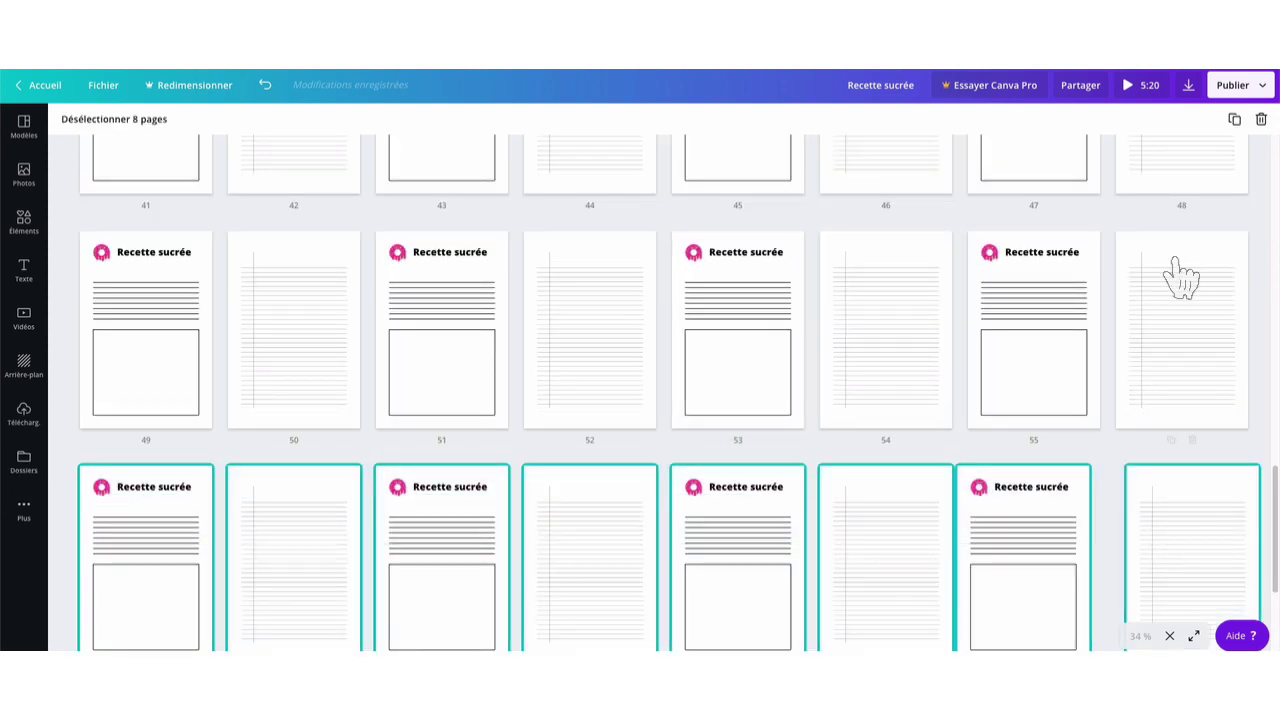
pyautogui.press('Delete')
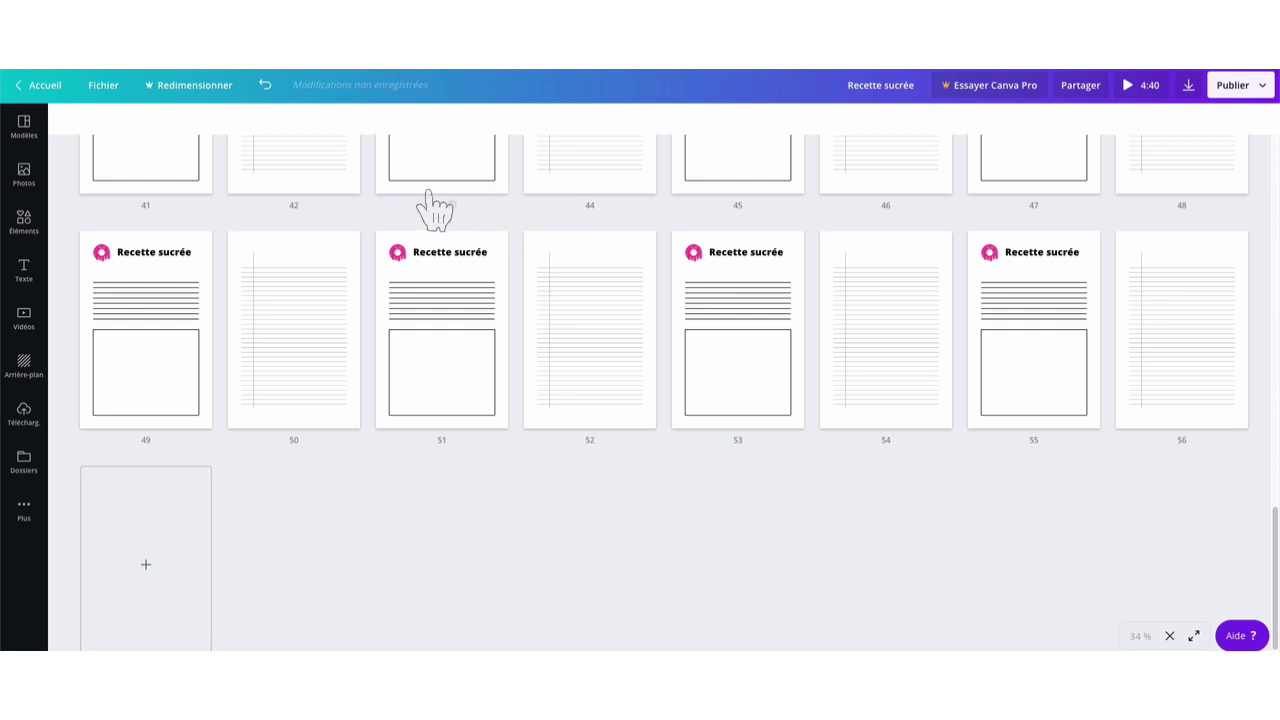
pyautogui.moveTo(634, 229); pyautogui.dragTo(1240, 382)
pyautogui.press('Delete')
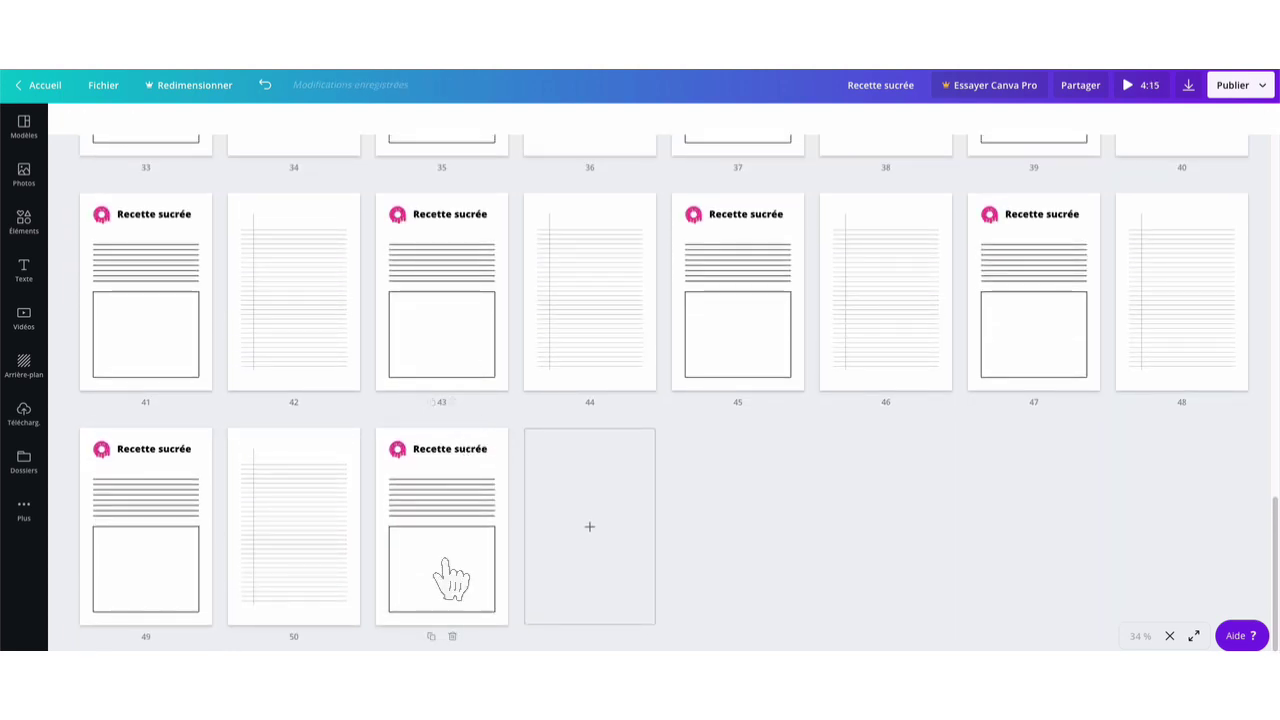
pyautogui.click(452, 615)
pyautogui.press('Delete')
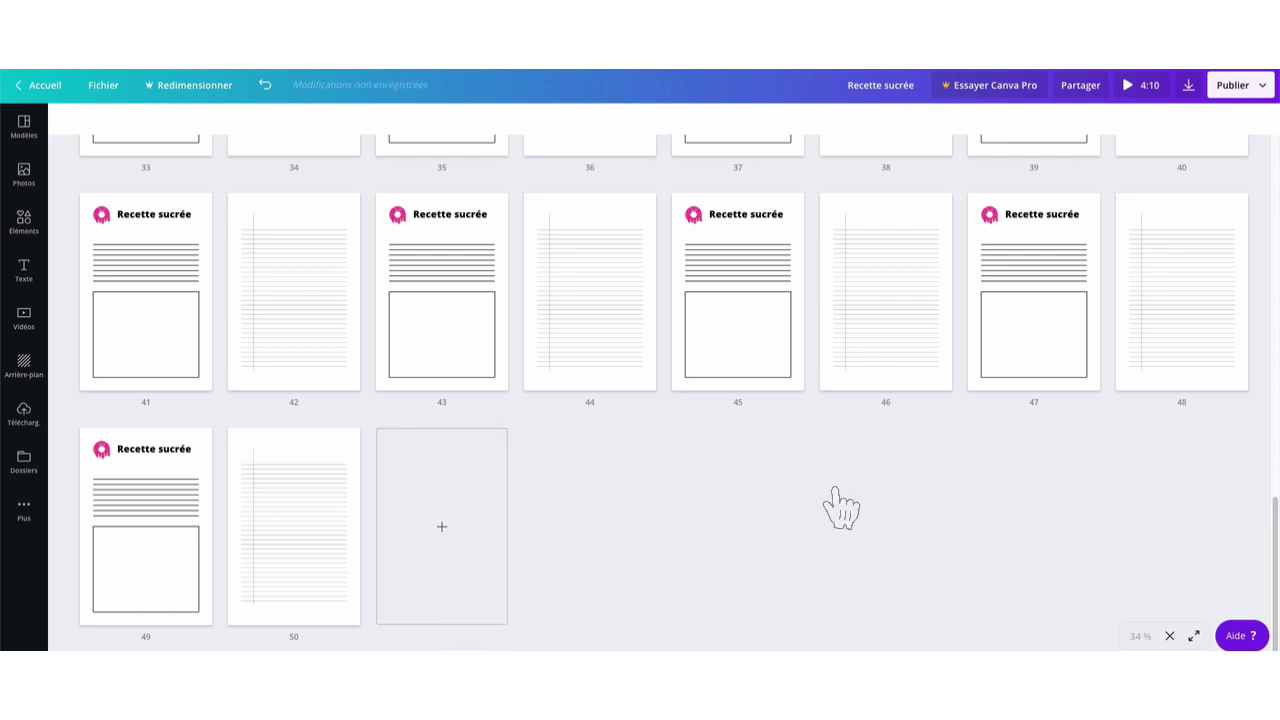
# Duplicate all 50 pages at once, stop the stopwatch and check the last page of the notebook
pyautogui.hotkey('ctrl', 'a')
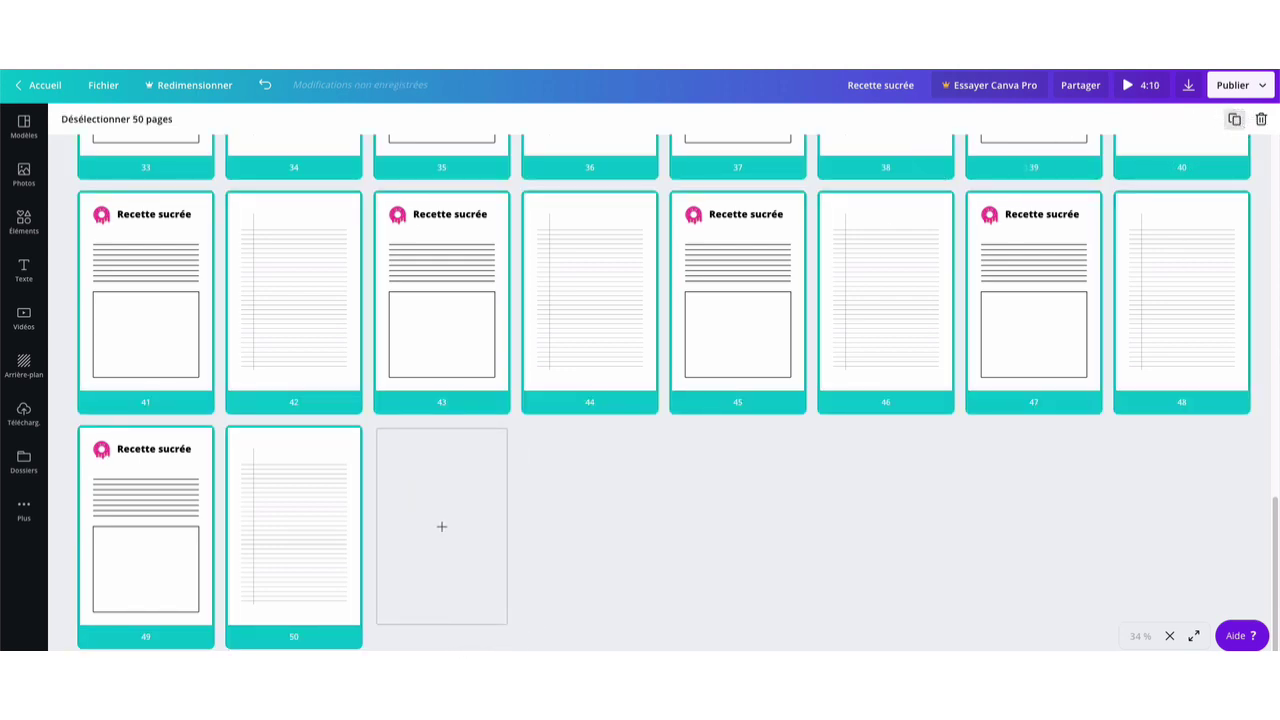
pyautogui.click(1234, 119)
pyautogui.moveTo(812, 120)
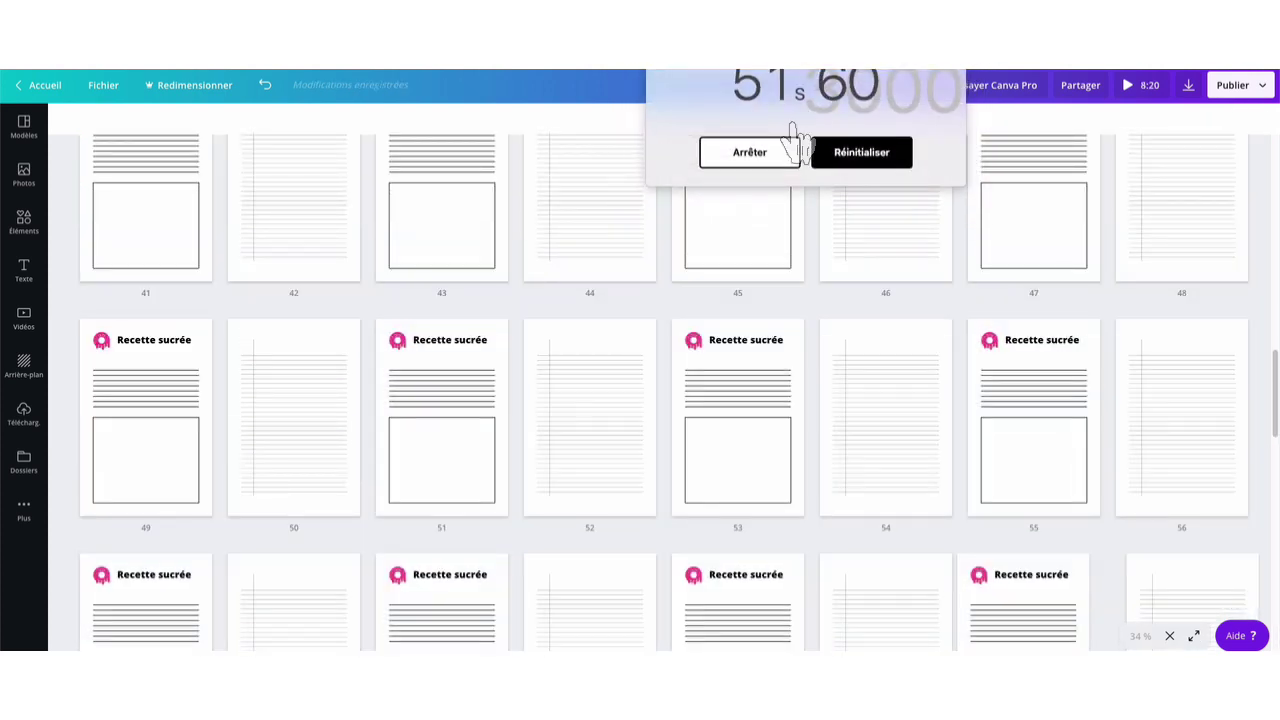
pyautogui.click(757, 154)
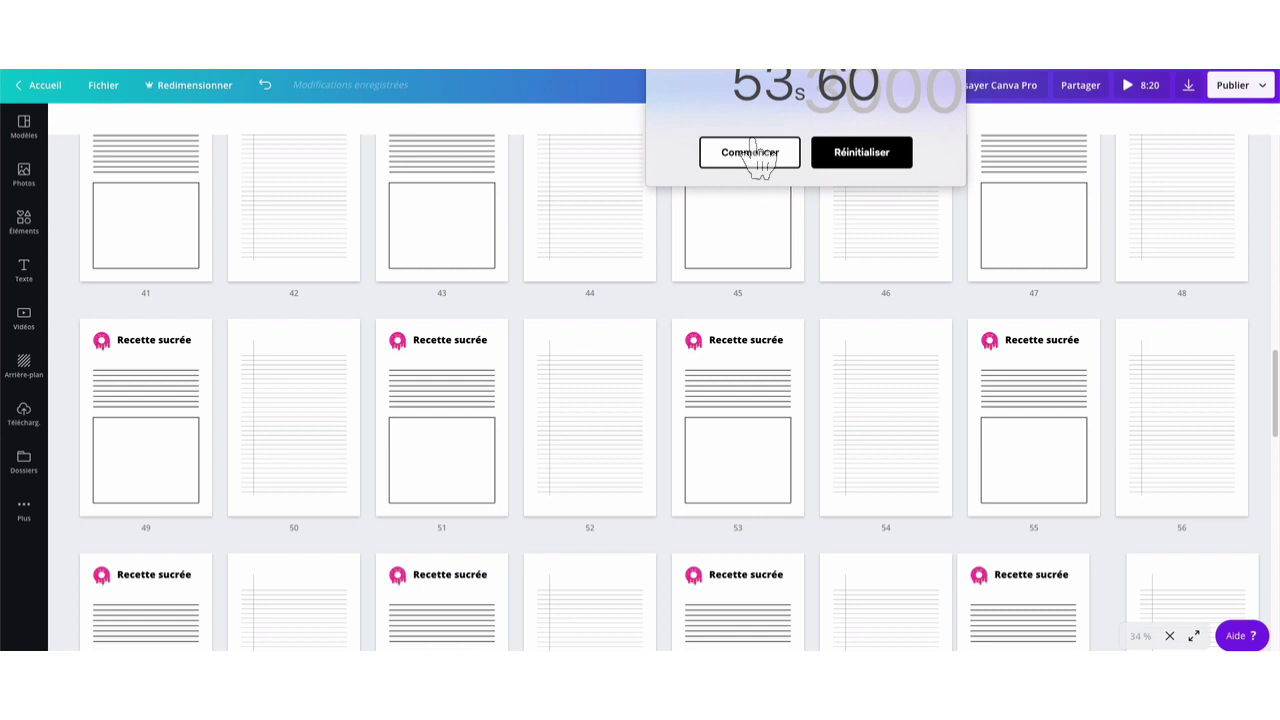
pyautogui.scroll(-12, 443, 286)
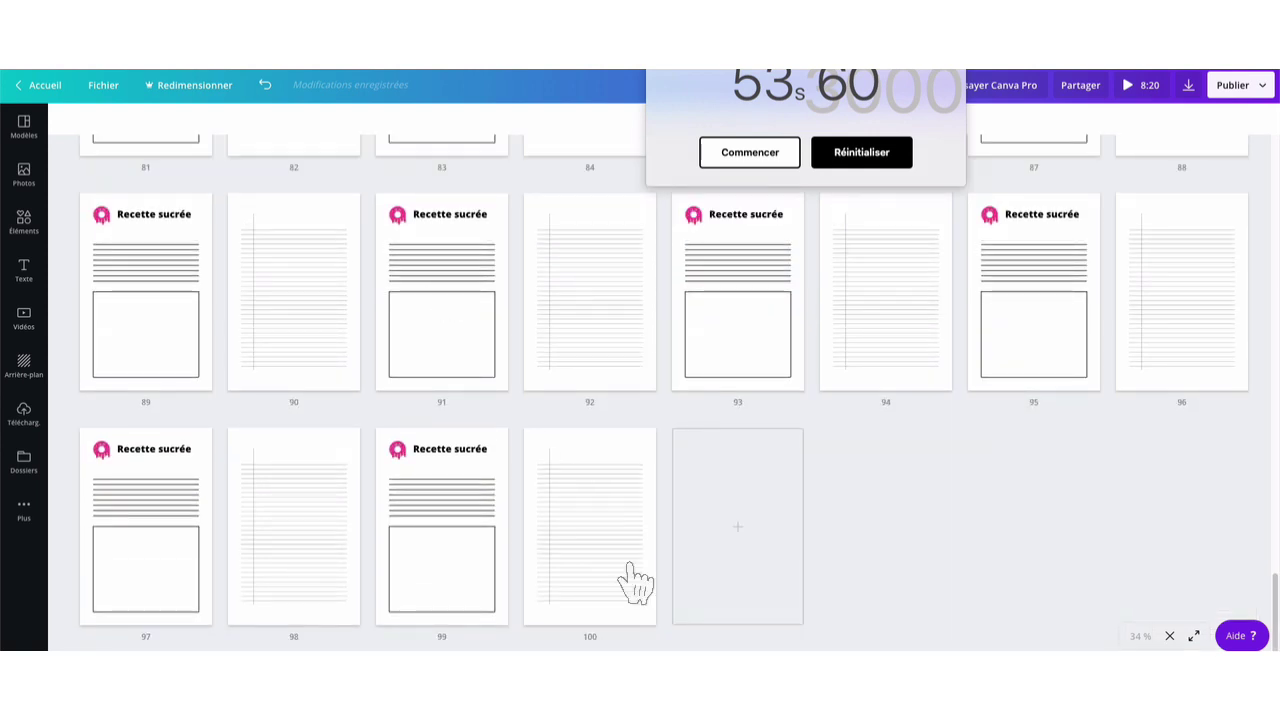